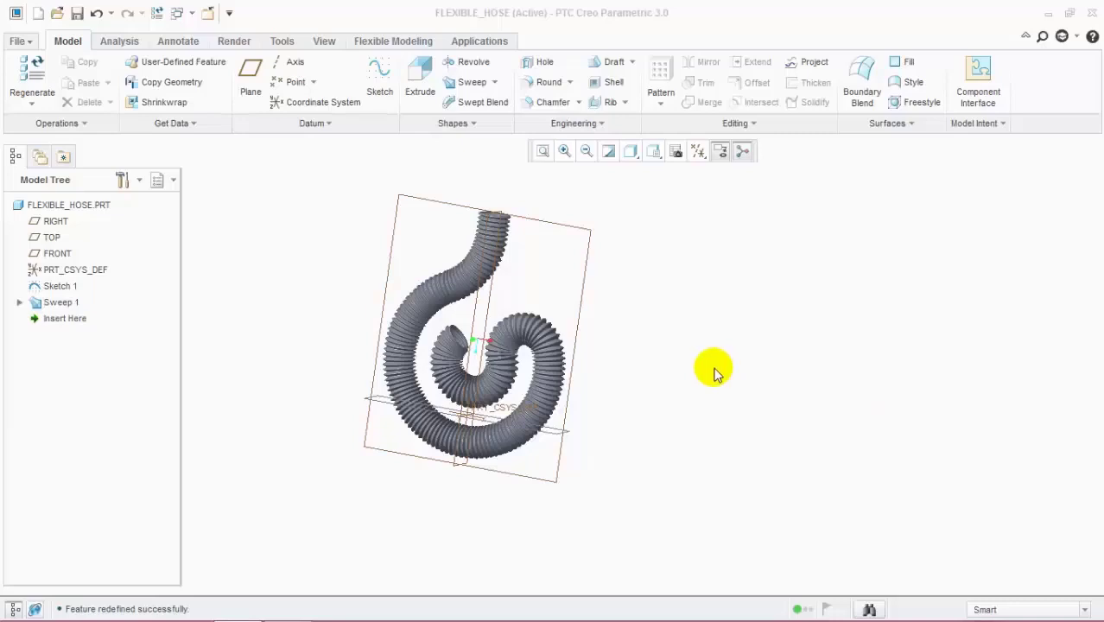
Rotate the FLEXIBLE_HOSE model to inspect its ribbed spiral shape.
{"action": "mouse_move", "coordinate": [605, 361]}
{"action": "middle_mouse_down"}
{"action": "mouse_move", "coordinate": [566, 371]}
{"action": "mouse_move", "coordinate": [708, 353]}
{"action": "mouse_move", "coordinate": [550, 379]}
{"action": "mouse_move", "coordinate": [516, 363]}
{"action": "mouse_move", "coordinate": [579, 376]}
{"action": "middle_mouse_up"}
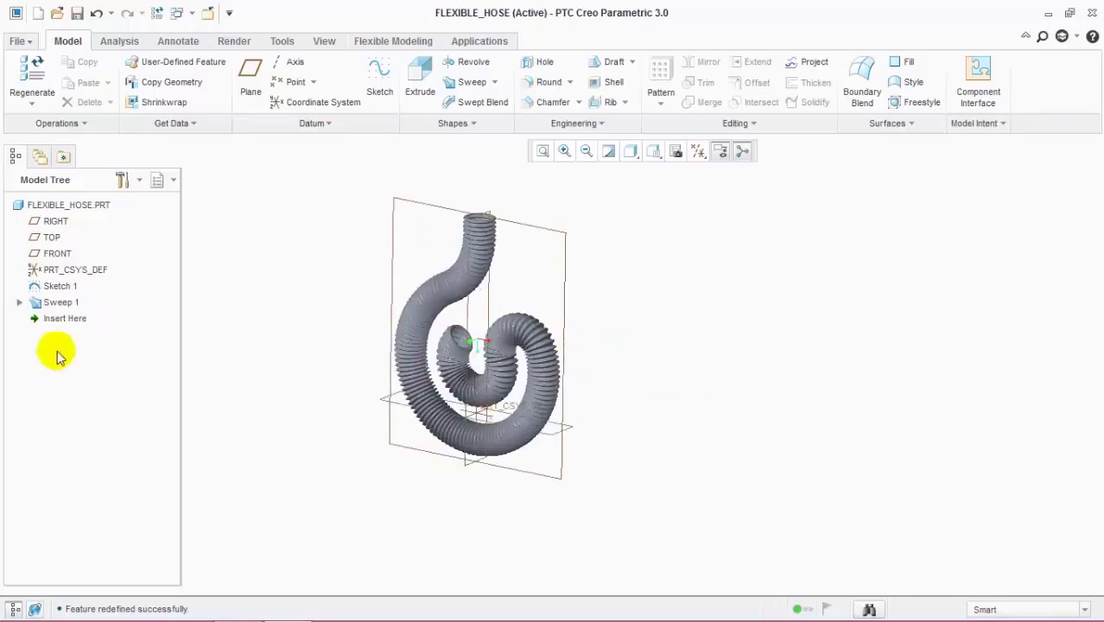
Start Sketch 1 on the TOP plane, referenced to RIGHT, viewed face-on.
{"action": "left_click", "coordinate": [379, 73]}
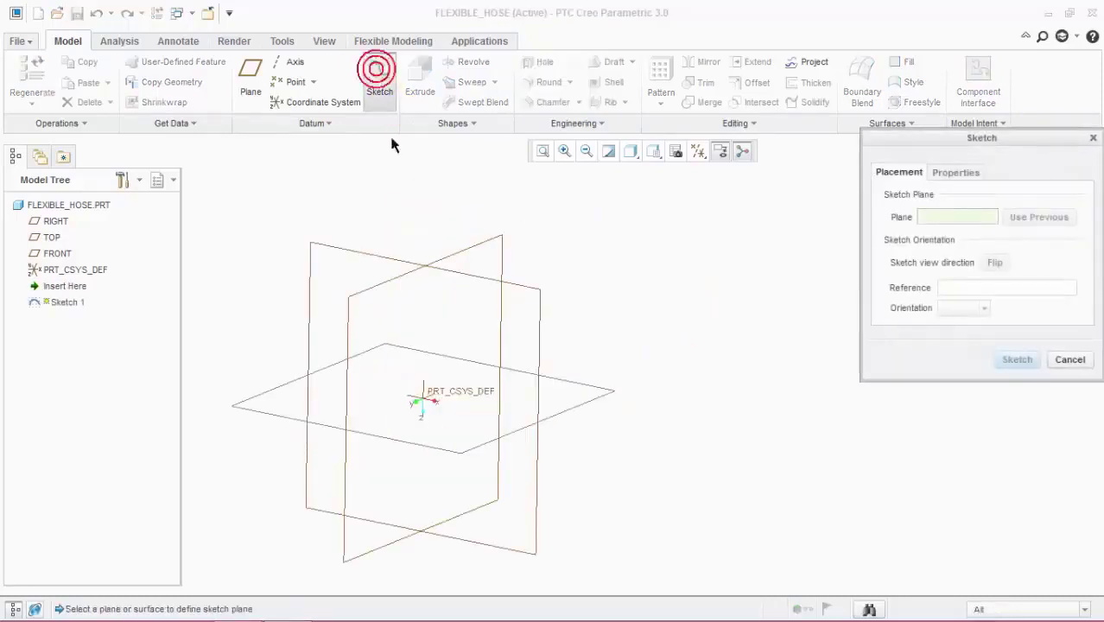
{"action": "left_click", "coordinate": [399, 266]}
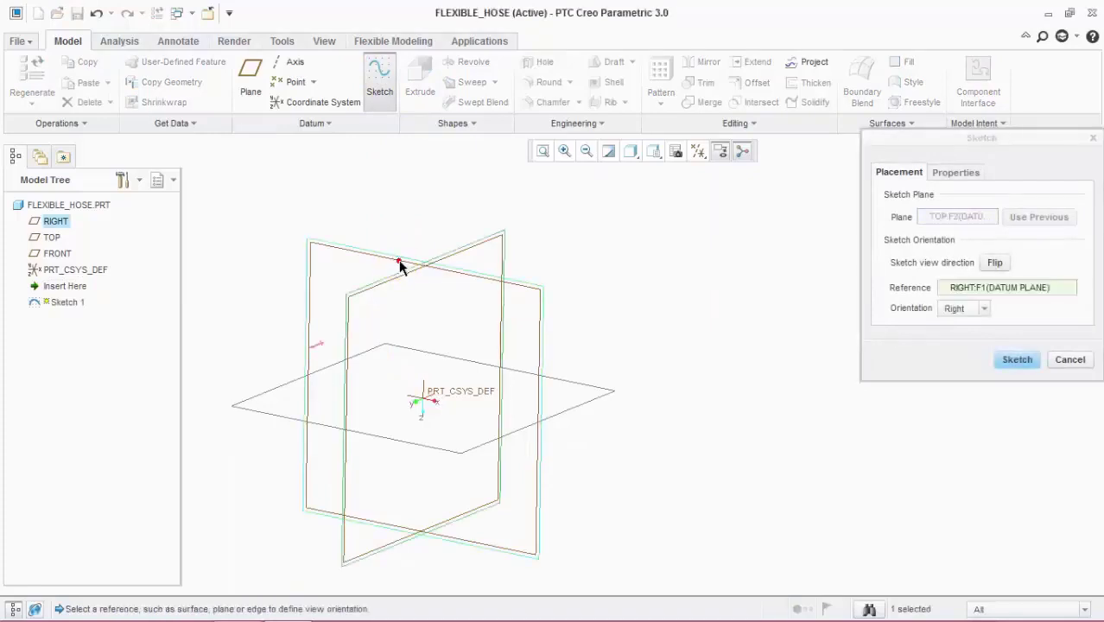
{"action": "left_click", "coordinate": [1019, 358]}
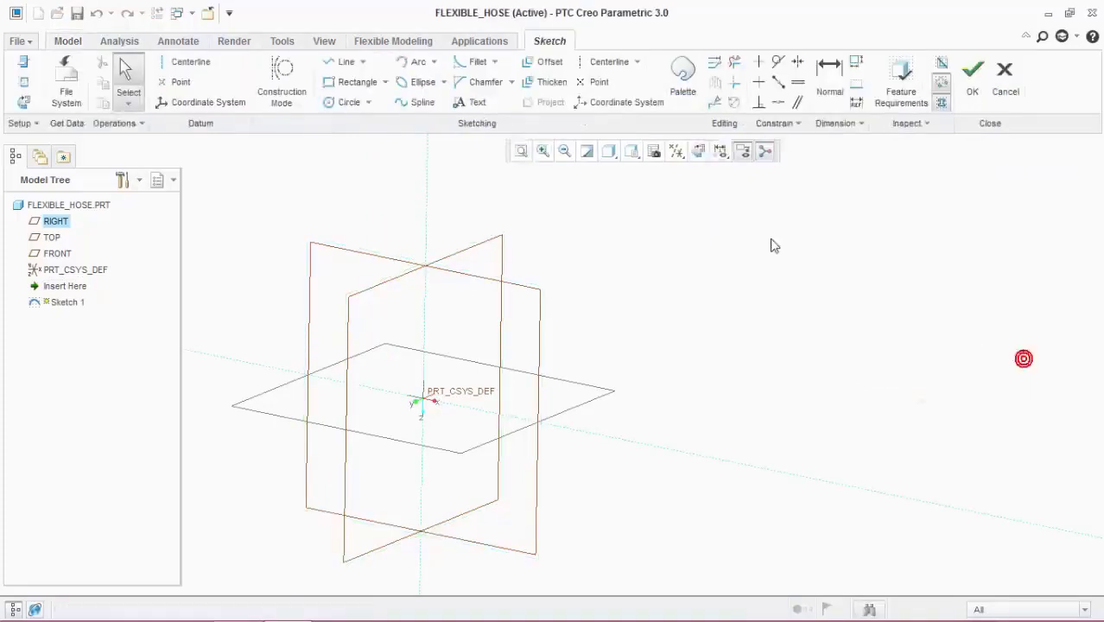
{"action": "left_click", "coordinate": [702, 151]}
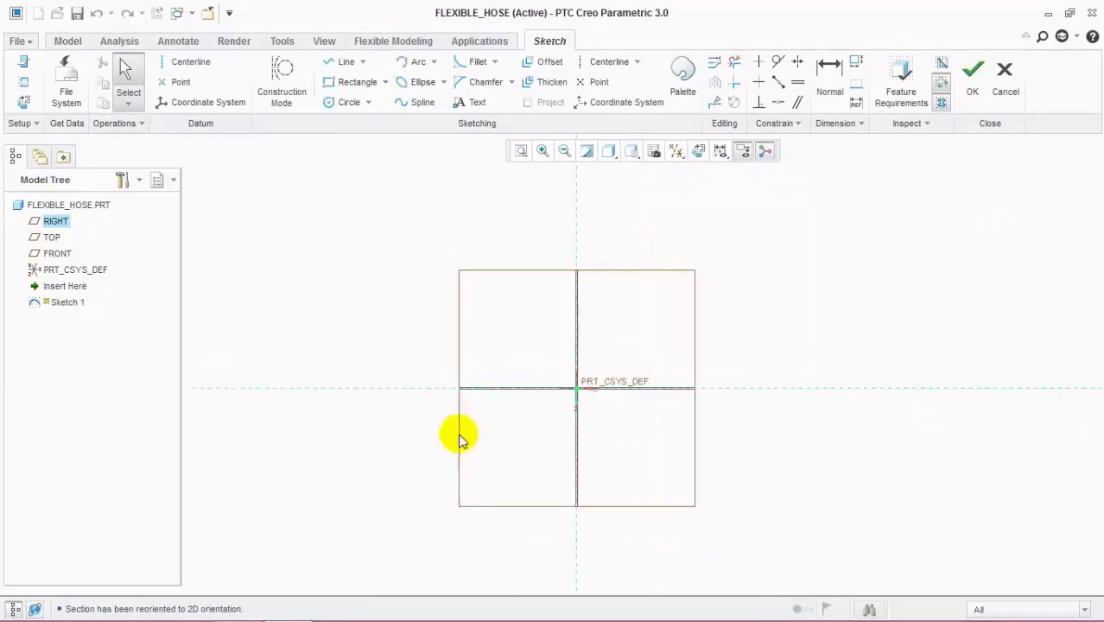
{"action": "scroll", "coordinate": [630, 345], "scroll_direction": "down", "scroll_amount": 2}
{"action": "scroll", "coordinate": [488, 301], "scroll_direction": "up", "scroll_amount": 1}
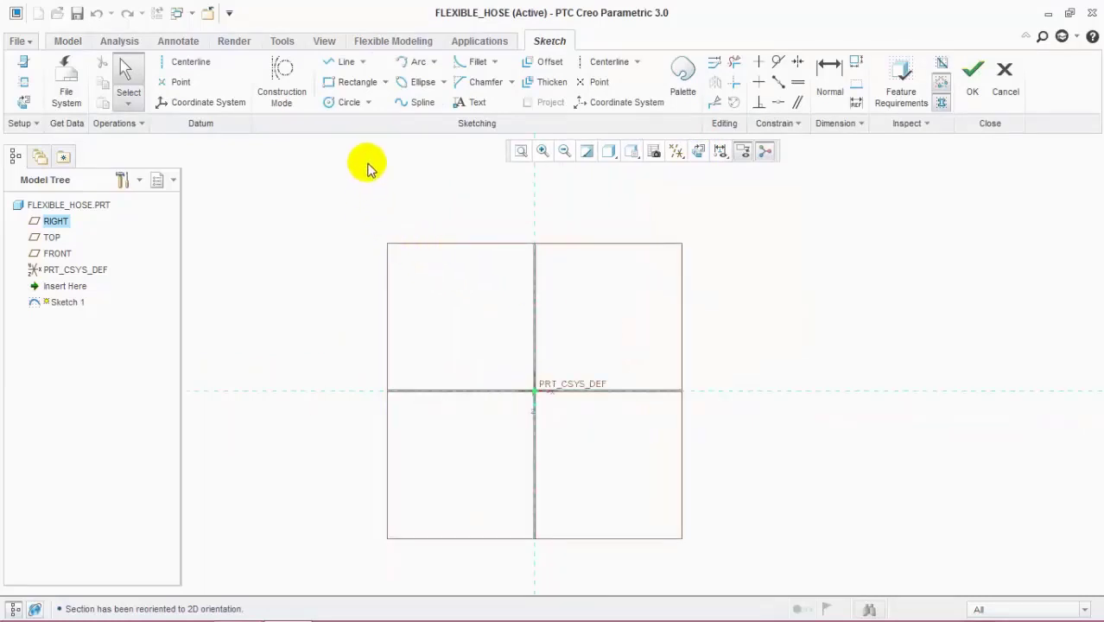
Draw two center-and-ends arcs on the origin: inner 168.60 and outer 331.79.
{"action": "left_click", "coordinate": [434, 67]}
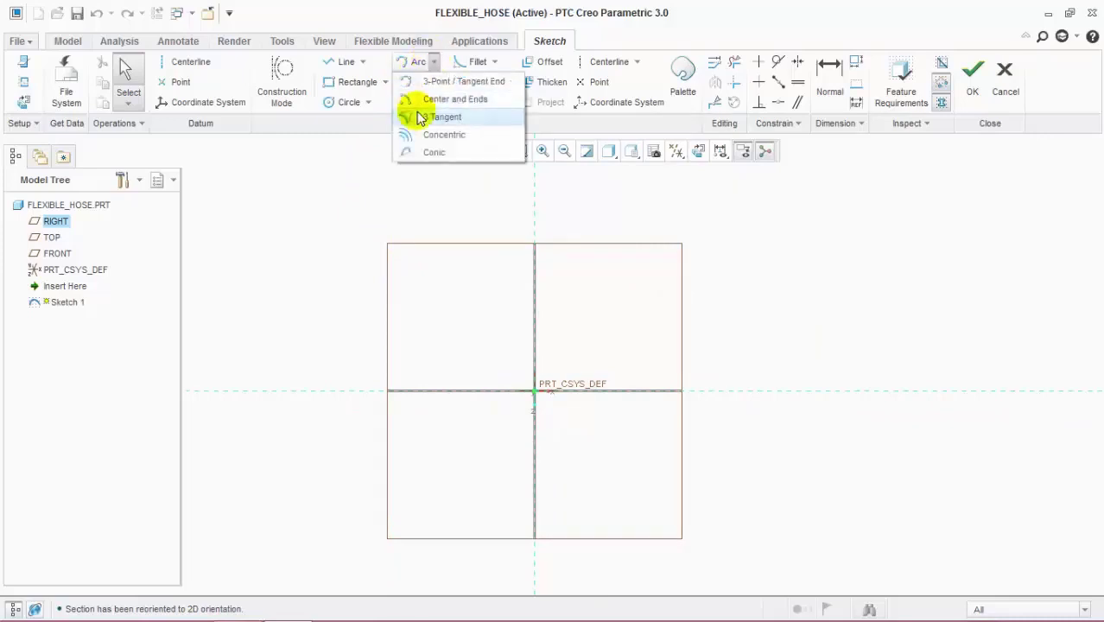
{"action": "left_click", "coordinate": [426, 98]}
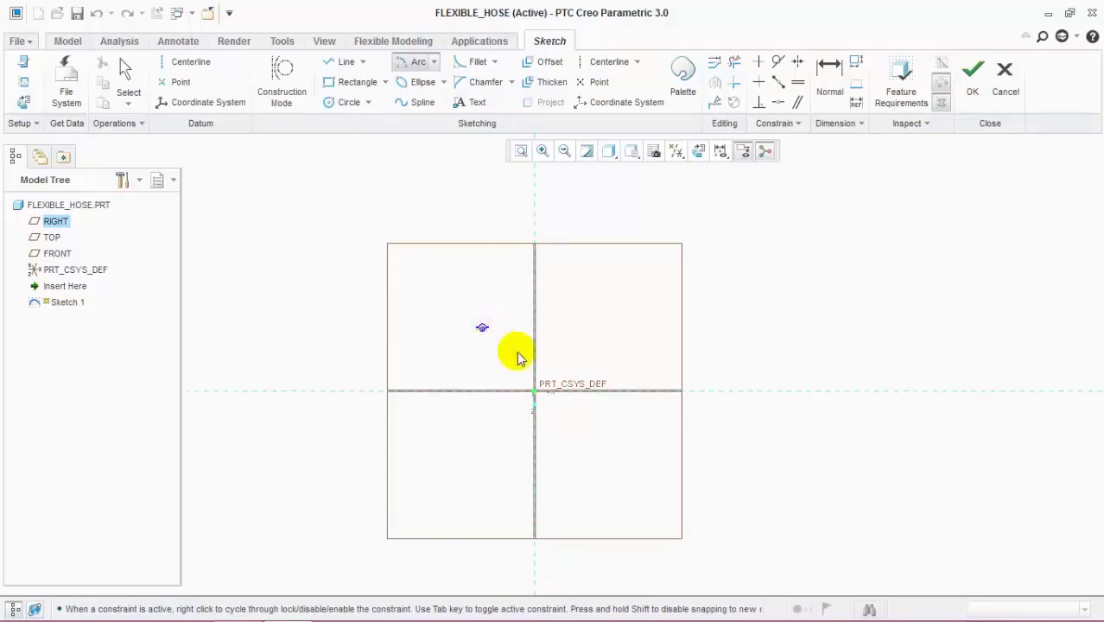
{"action": "left_click", "coordinate": [468, 313]}
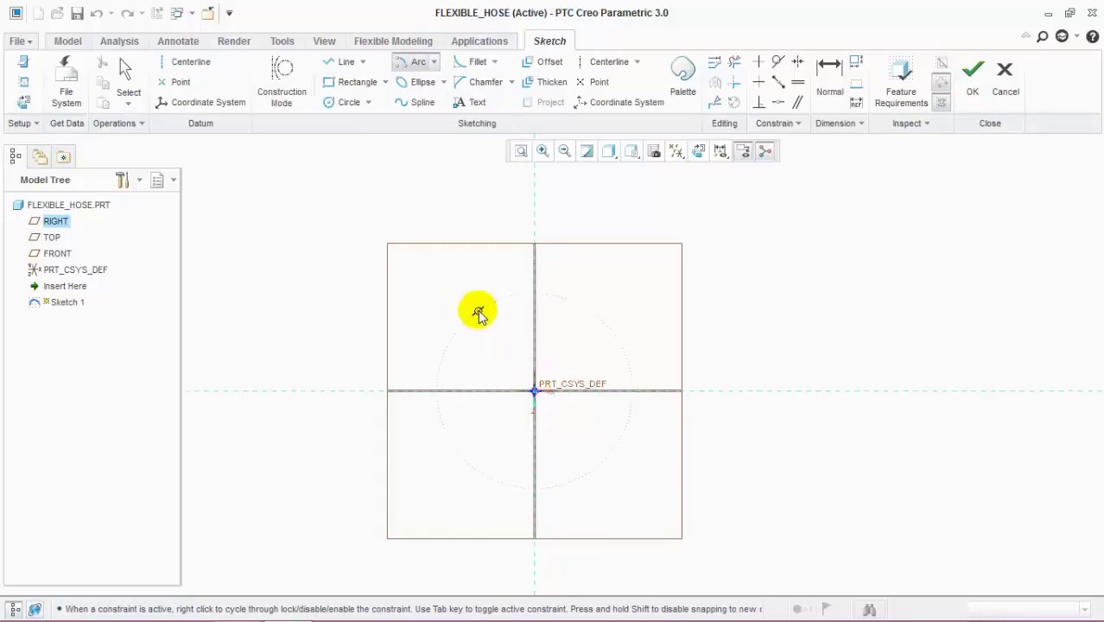
{"action": "left_click", "coordinate": [618, 338]}
{"action": "left_click", "coordinate": [533, 395]}
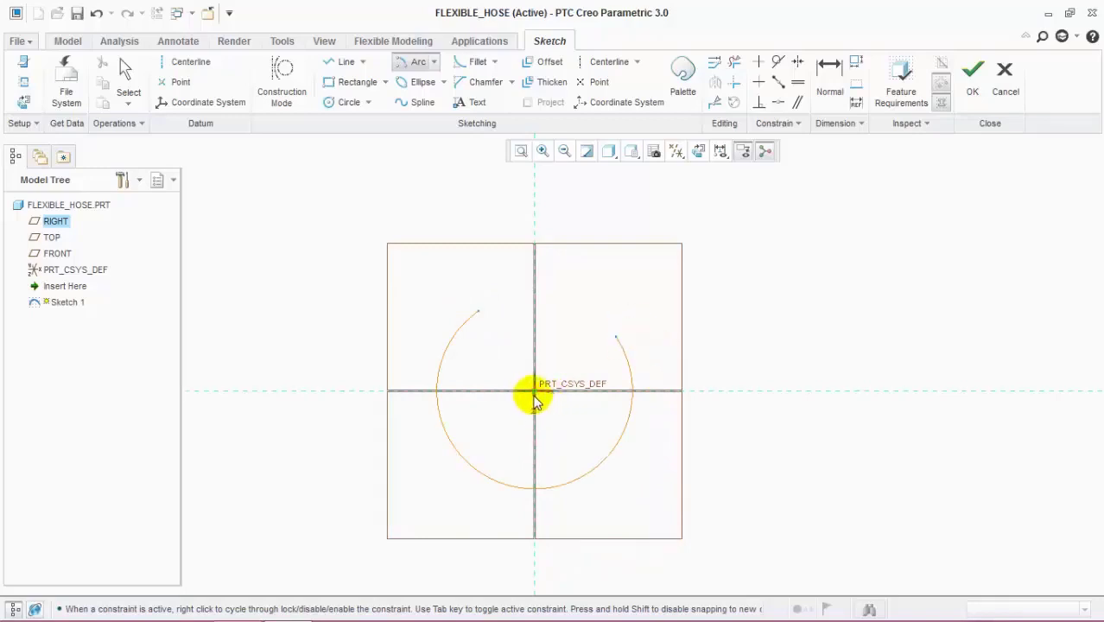
{"action": "left_click_drag", "start_coordinate": [467, 299], "coordinate": [531, 213]}
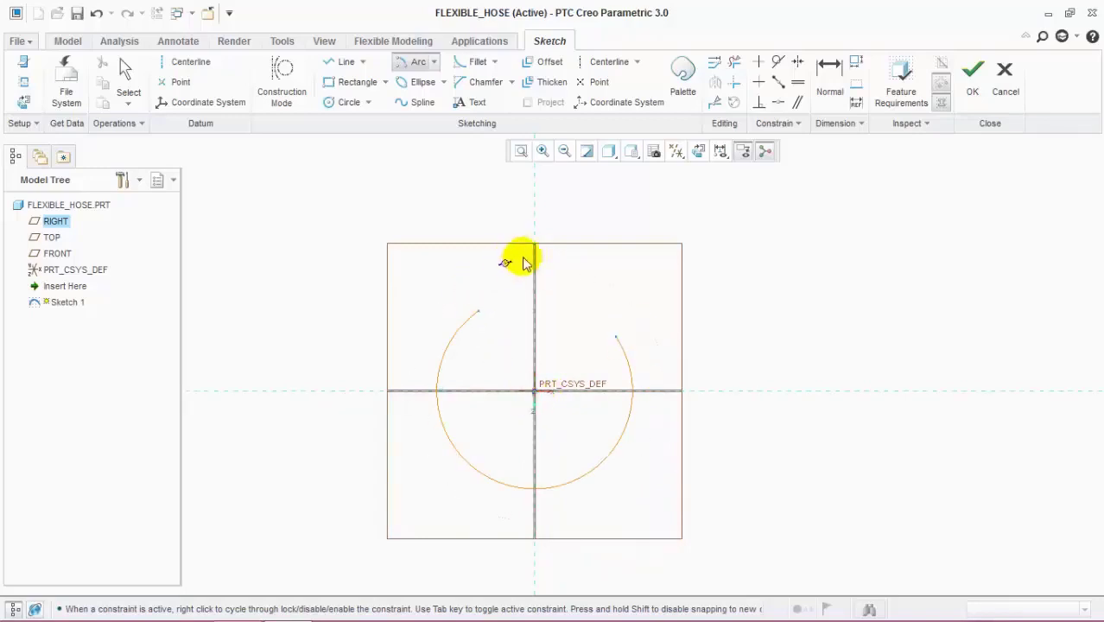
{"action": "left_click", "coordinate": [533, 200]}
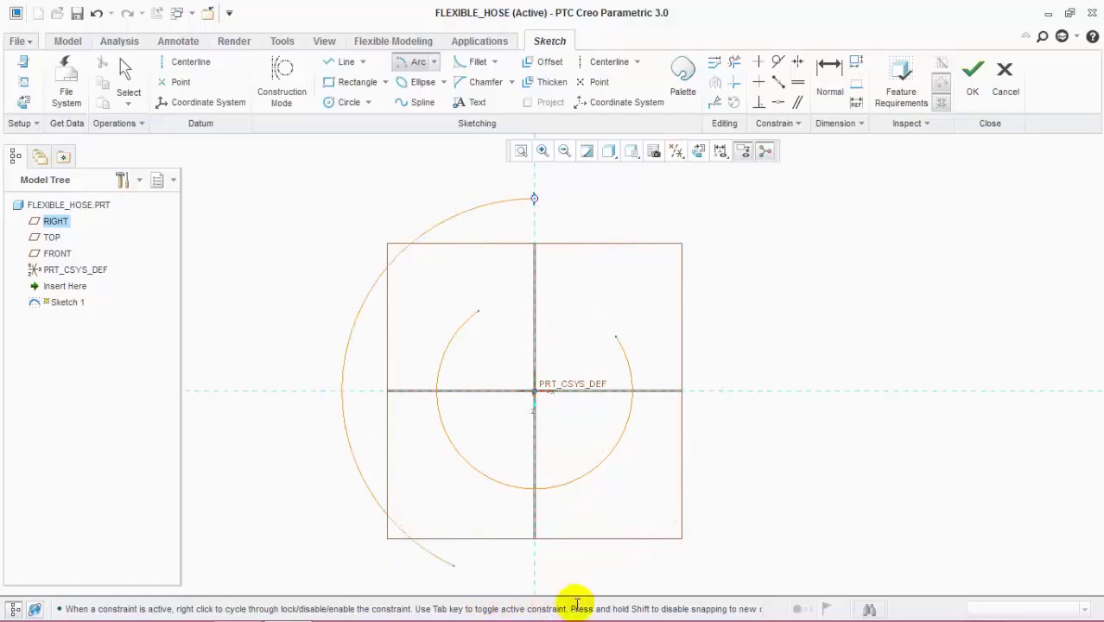
{"action": "left_click", "coordinate": [695, 299]}
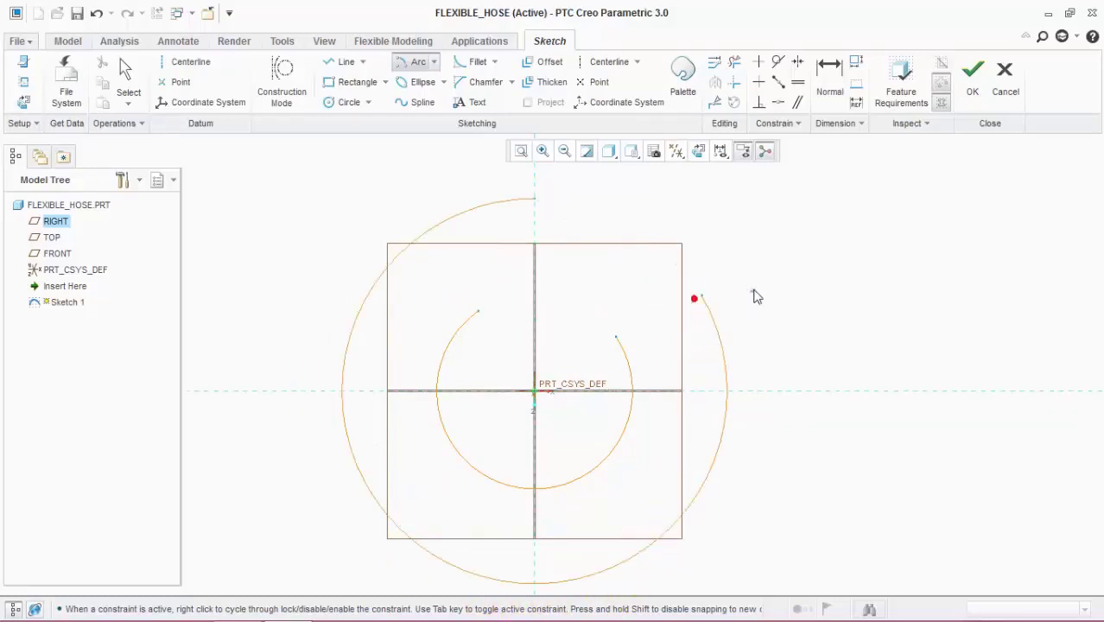
{"action": "middle_click", "coordinate": [701, 374]}
{"action": "scroll", "coordinate": [640, 345], "scroll_direction": "down", "scroll_amount": 3}
{"action": "scroll", "coordinate": [611, 304], "scroll_direction": "up", "scroll_amount": 4}
{"action": "scroll", "coordinate": [547, 242], "scroll_direction": "down", "scroll_amount": 3}
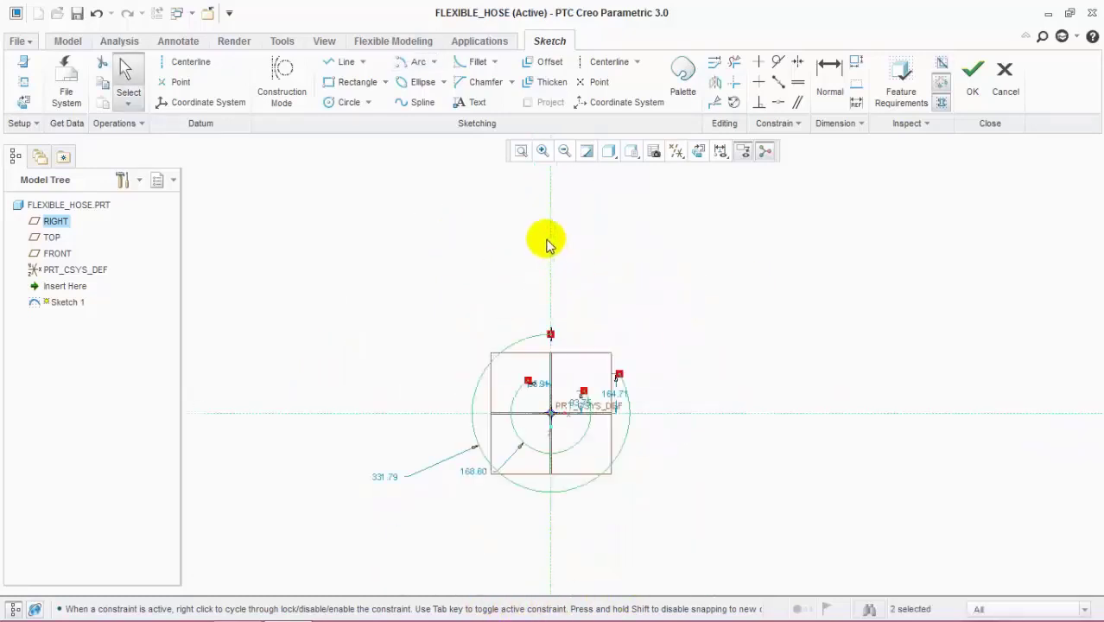
Draw a short vertical line rising from the outer arc's top endpoint.
{"action": "left_click", "coordinate": [343, 69]}
{"action": "left_click", "coordinate": [550, 334]}
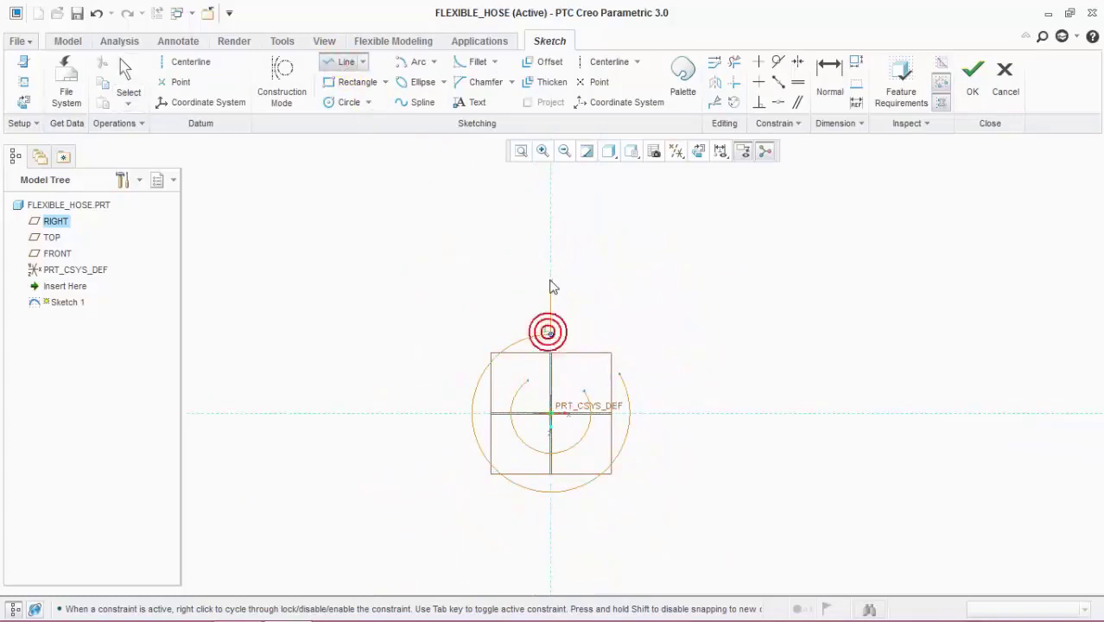
{"action": "left_click", "coordinate": [557, 278]}
{"action": "scroll", "coordinate": [605, 278], "scroll_direction": "down", "scroll_amount": 2}
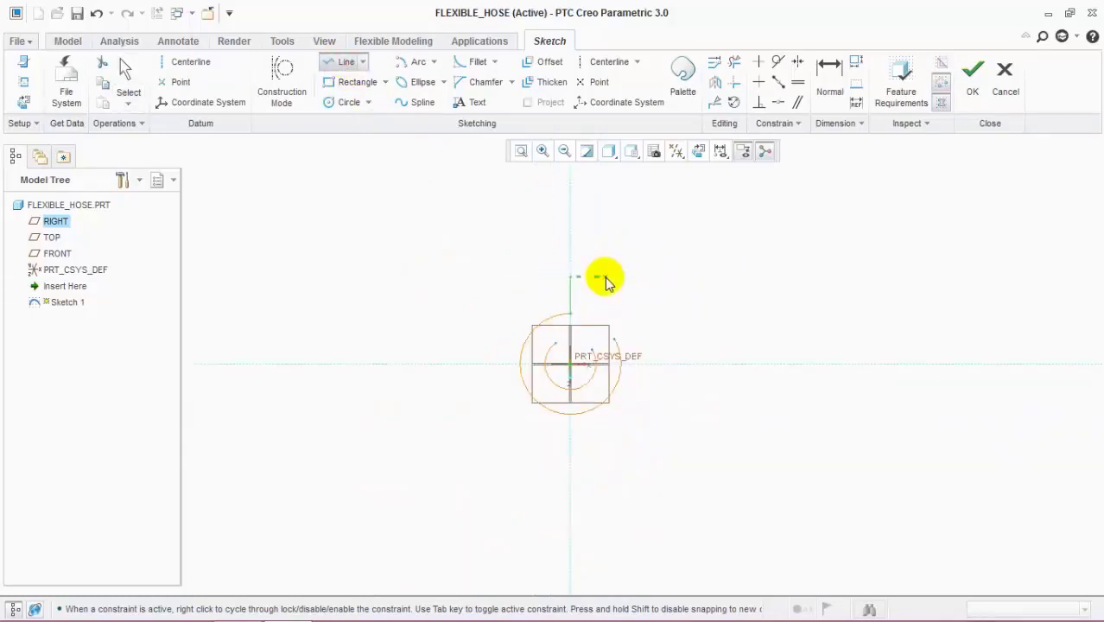
{"action": "middle_click", "coordinate": [665, 294]}
{"action": "scroll", "coordinate": [557, 291], "scroll_direction": "up", "scroll_amount": 3}
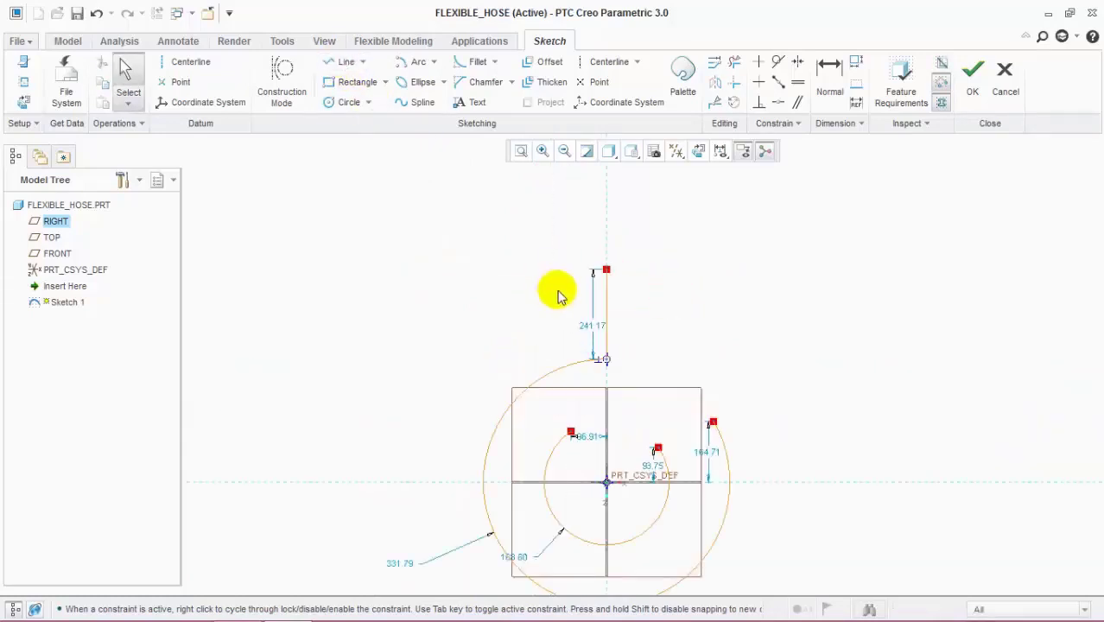
Fillet the joint between the vertical line and the outer arc.
{"action": "left_click", "coordinate": [478, 62]}
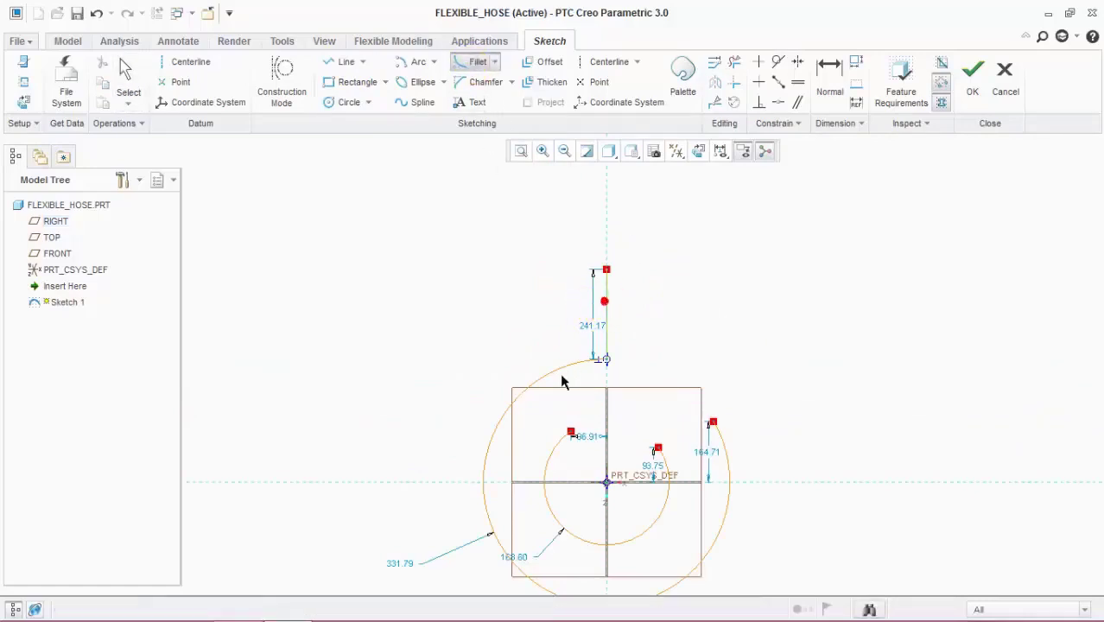
{"action": "left_click", "coordinate": [525, 386]}
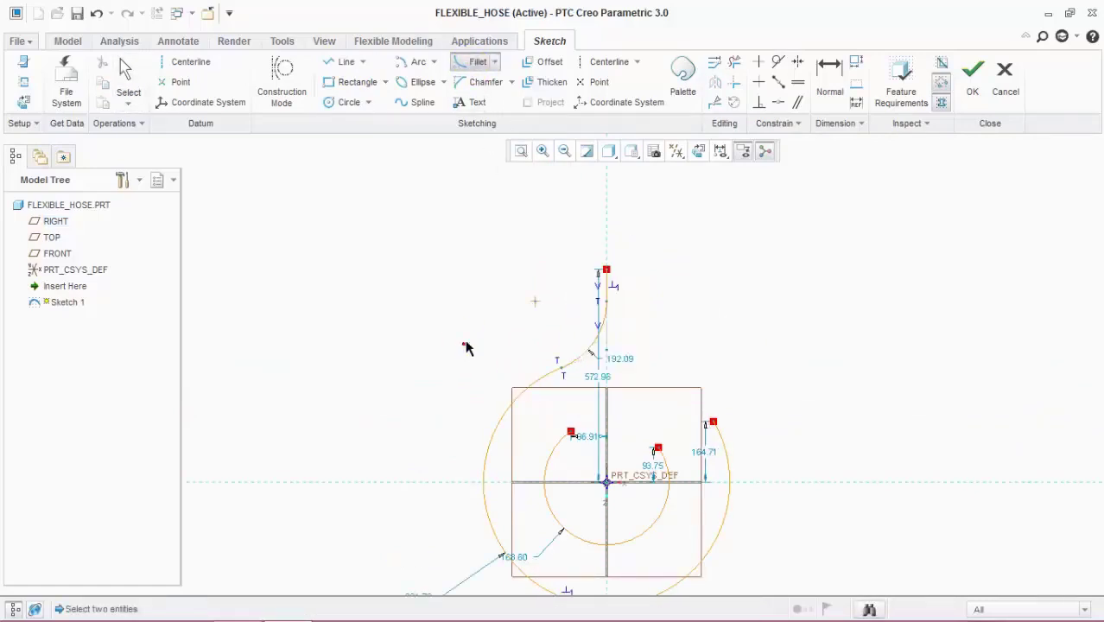
{"action": "scroll", "coordinate": [678, 481], "scroll_direction": "up", "scroll_amount": 3}
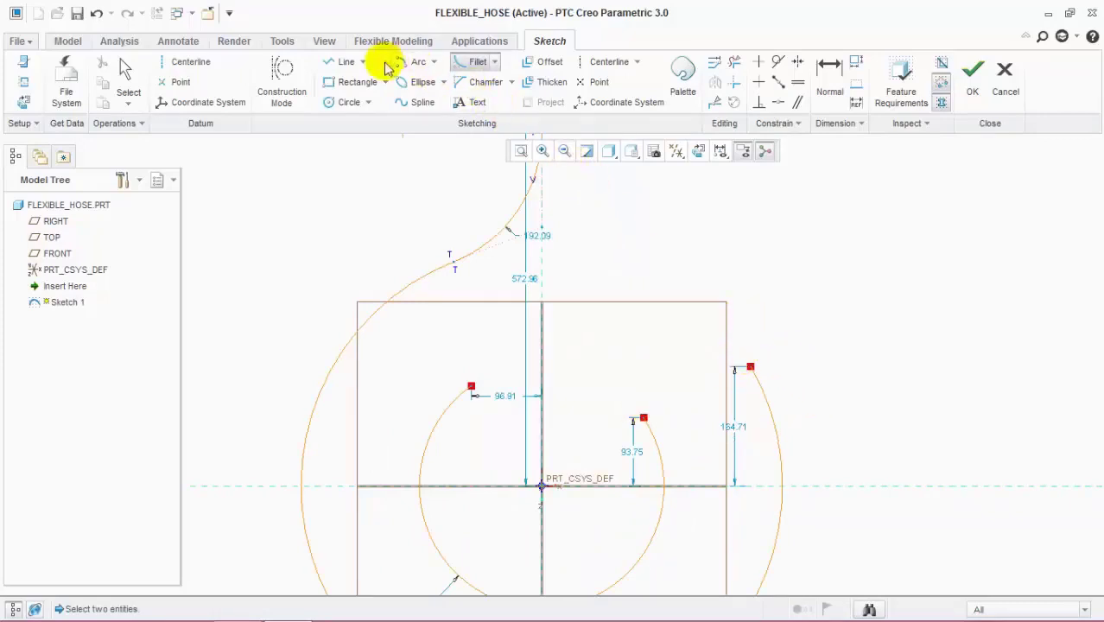
Draw a 3-point arc linking the outer arc's right end to the inner arc's end.
{"action": "left_click", "coordinate": [436, 69]}
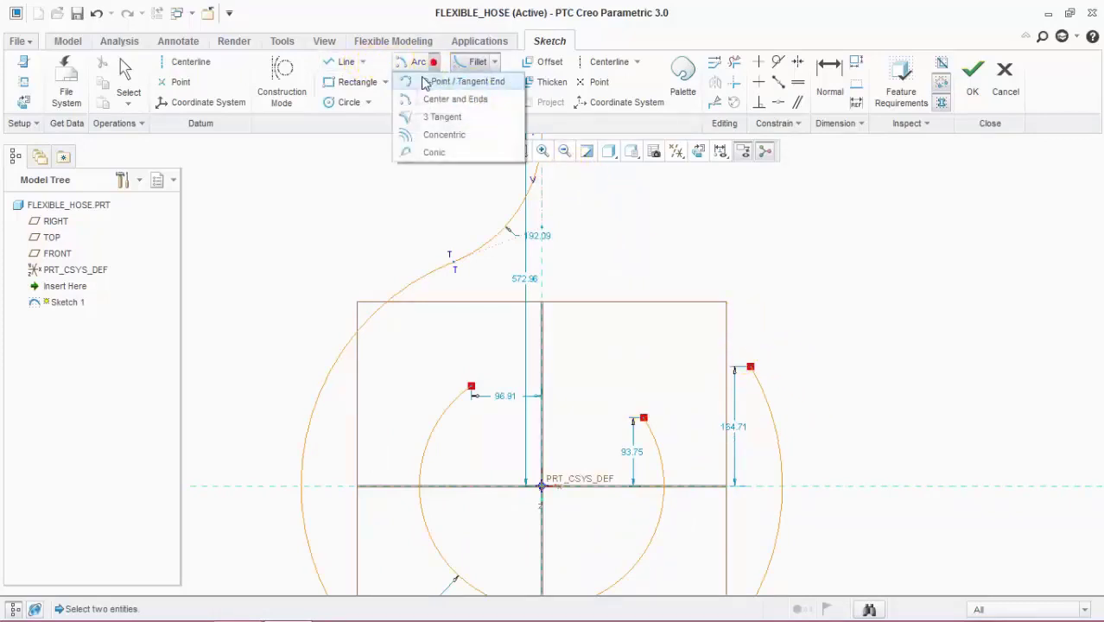
{"action": "left_click", "coordinate": [432, 81]}
{"action": "left_click", "coordinate": [750, 367]}
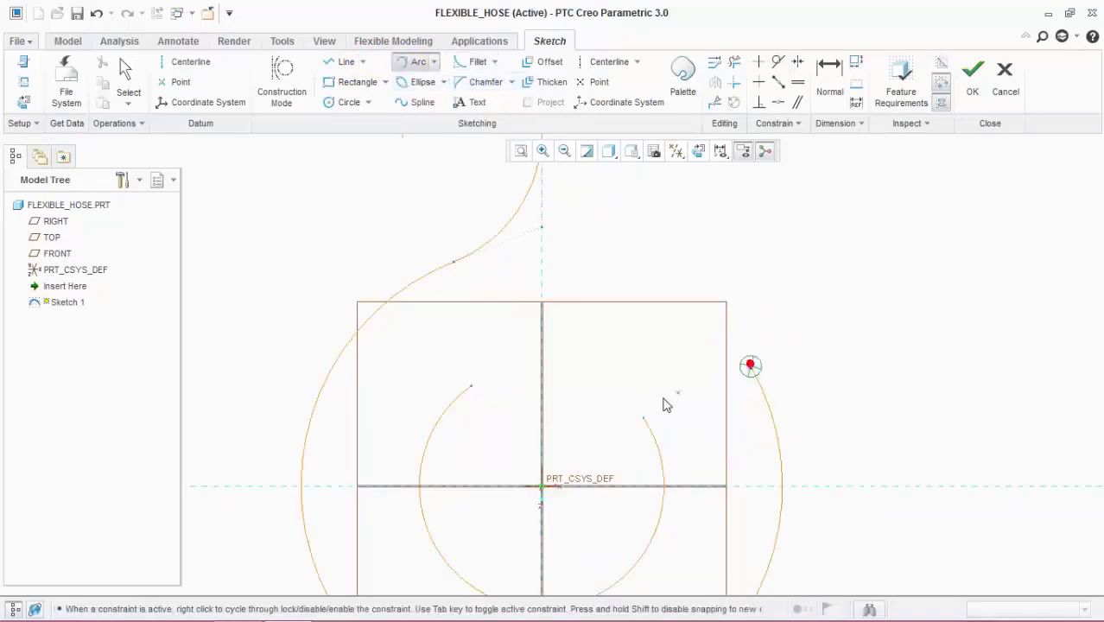
{"action": "left_click_drag", "start_coordinate": [637, 354], "coordinate": [643, 377]}
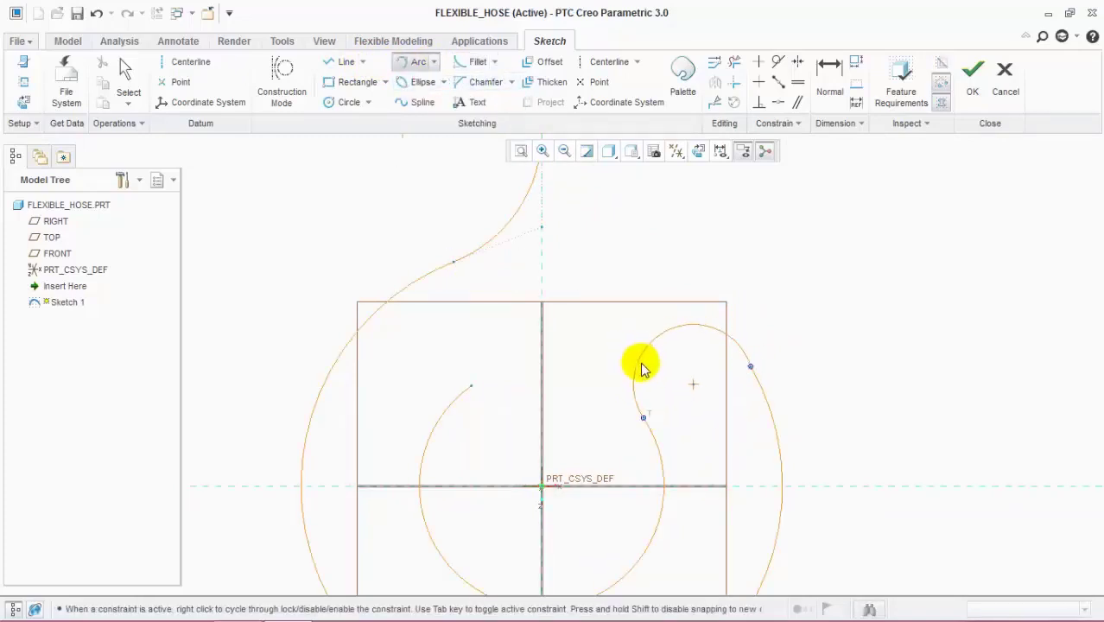
{"action": "middle_click", "coordinate": [798, 371]}
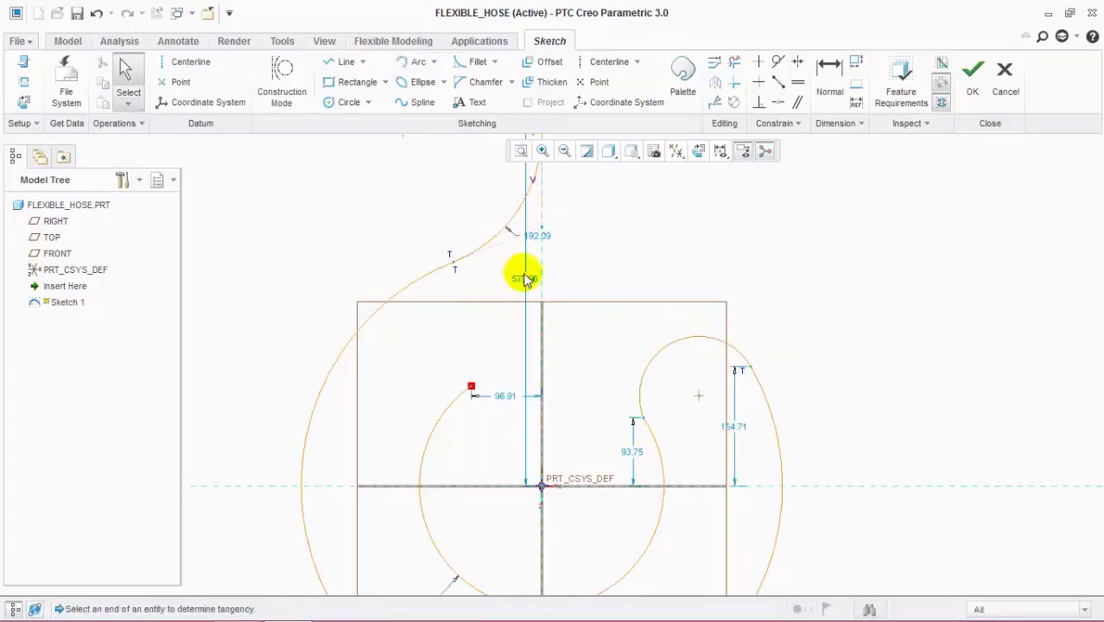
Make the 81.61 bridging arc tangent to the inner arc, then zoom out.
{"action": "left_click", "coordinate": [780, 61]}
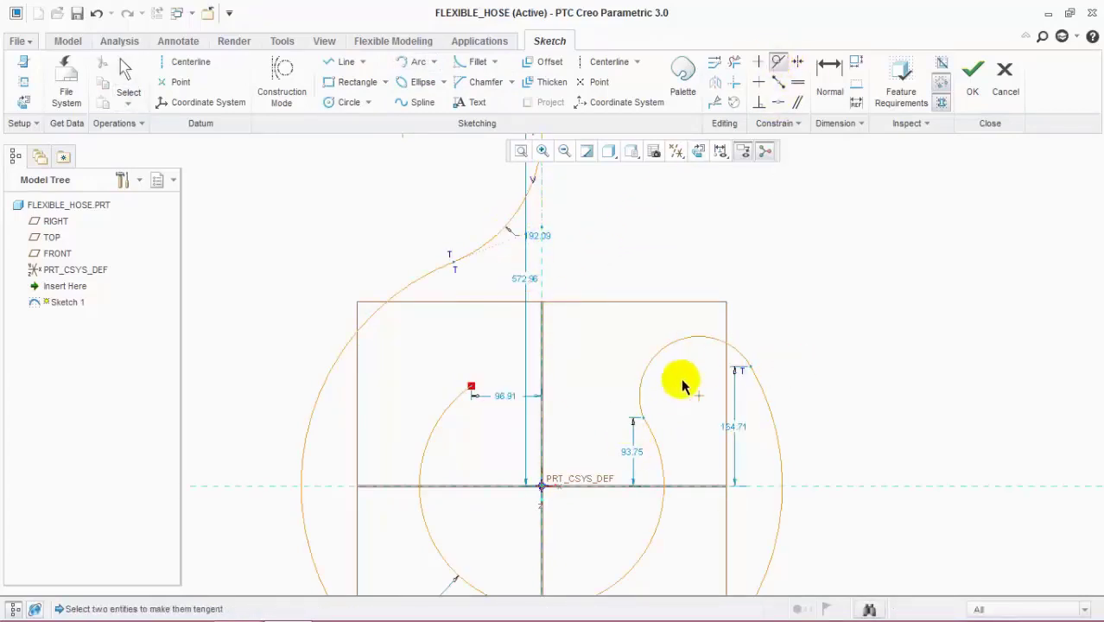
{"action": "left_click", "coordinate": [640, 398]}
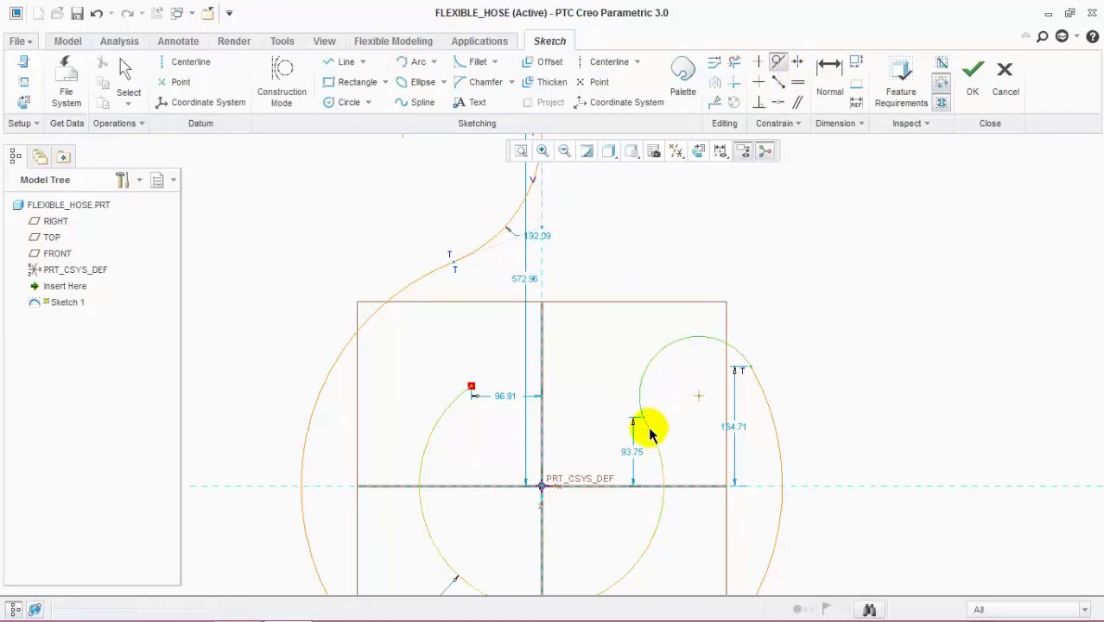
{"action": "left_click", "coordinate": [650, 432]}
{"action": "middle_click", "coordinate": [832, 405]}
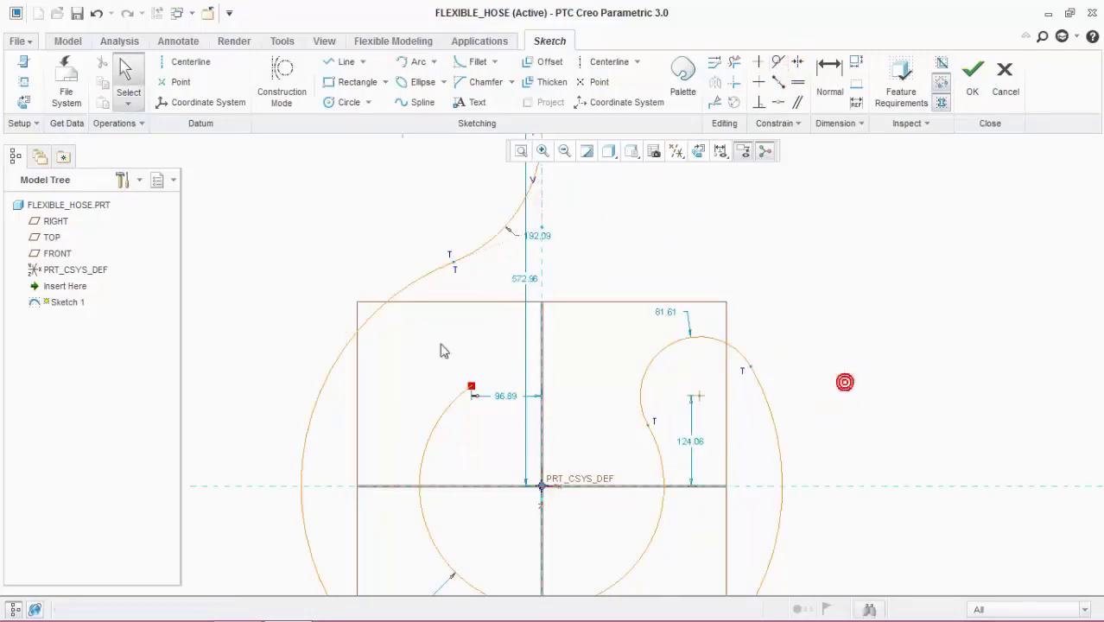
{"action": "scroll", "coordinate": [370, 310], "scroll_direction": "up", "scroll_amount": 3}
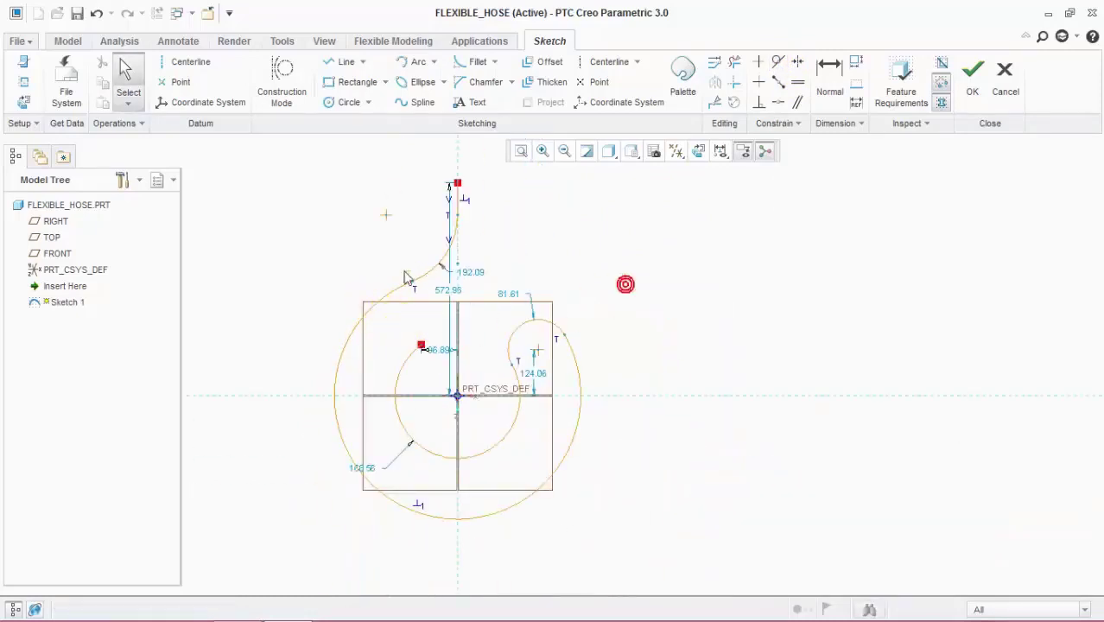
{"action": "scroll", "coordinate": [375, 340], "scroll_direction": "up", "scroll_amount": 4}
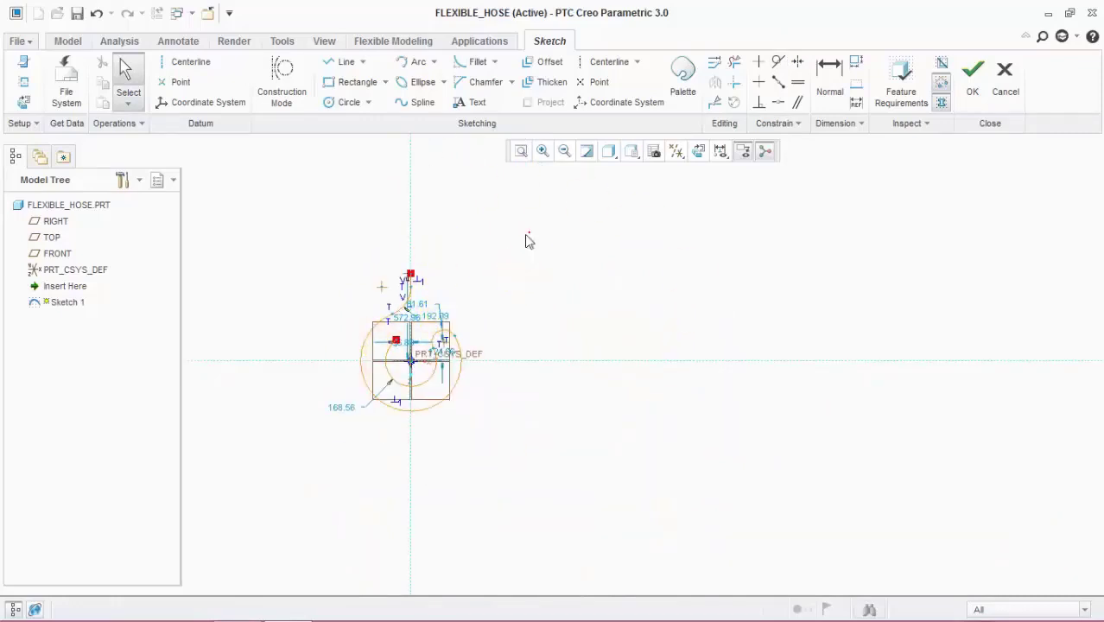
Resize the entire spiral by scale 0.5 (inner arc becomes 84.28) and exit the sketch.
{"action": "left_click_drag", "start_coordinate": [529, 232], "coordinate": [272, 506]}
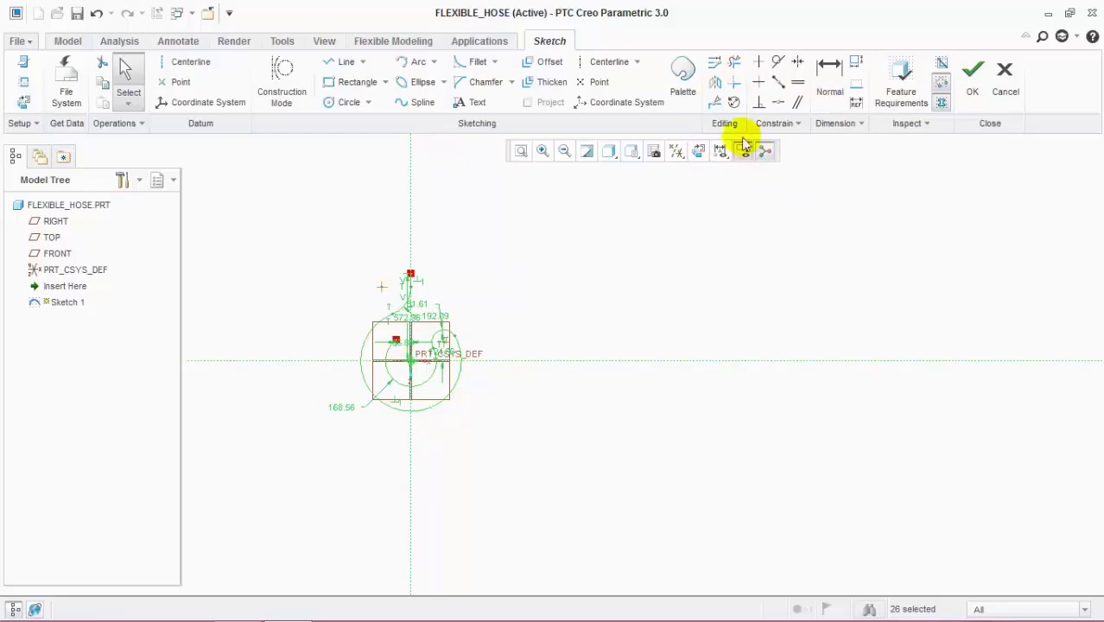
{"action": "left_click", "coordinate": [733, 102]}
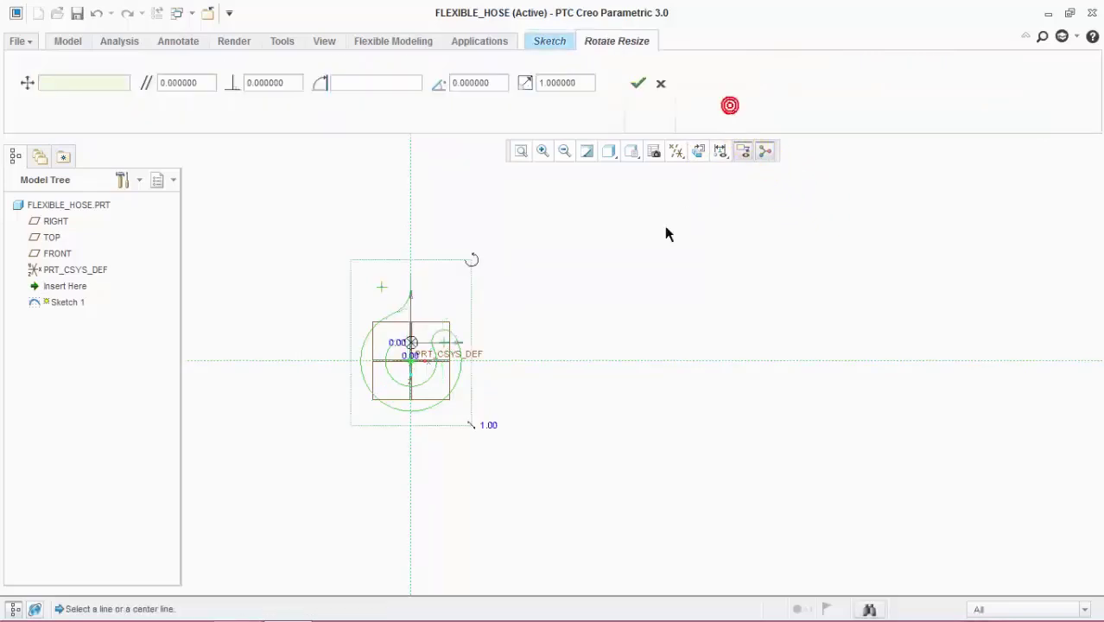
{"action": "double_click", "coordinate": [561, 83]}
{"action": "key", "text": "Return"}
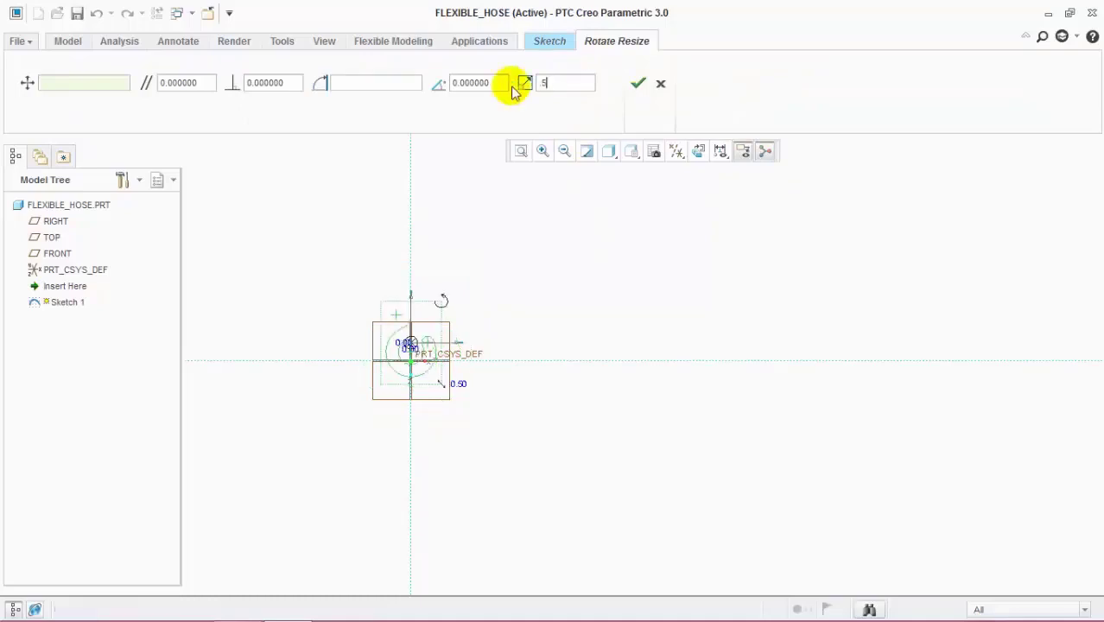
{"action": "left_click", "coordinate": [638, 87]}
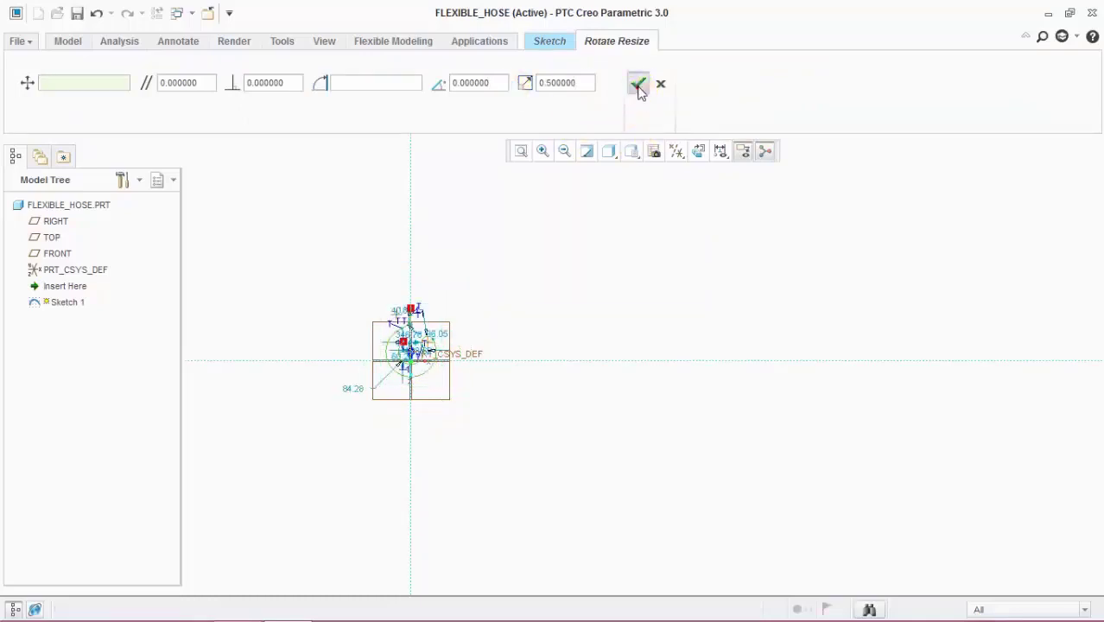
{"action": "left_click", "coordinate": [973, 87]}
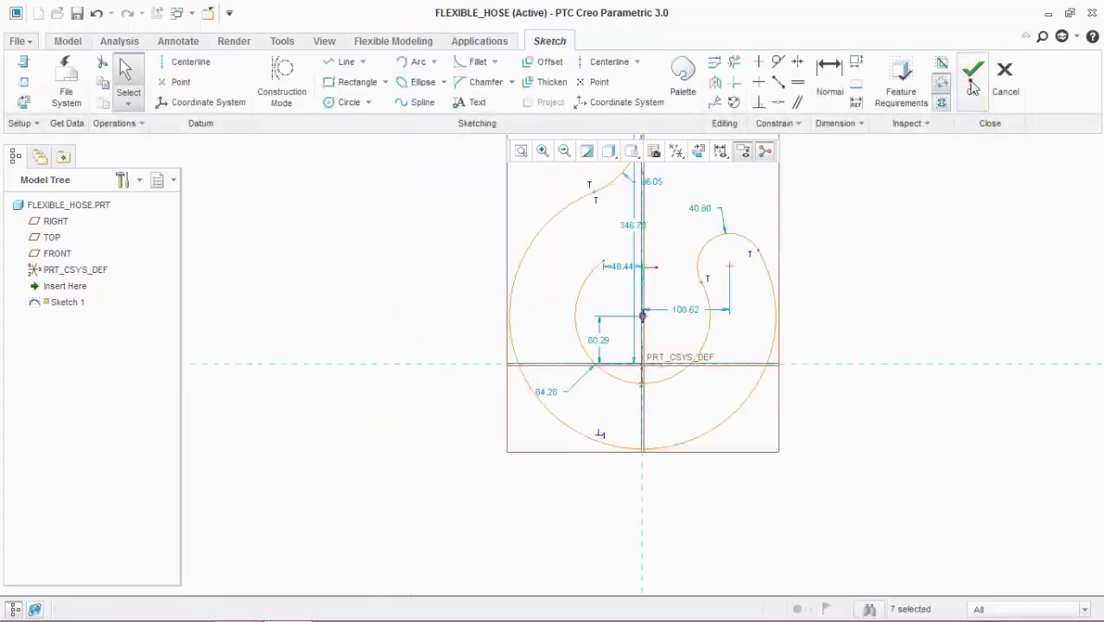
Orbit to view Sketch 1 obliquely and start a Sweep along it.
{"action": "scroll", "coordinate": [734, 276], "scroll_direction": "down", "scroll_amount": 2}
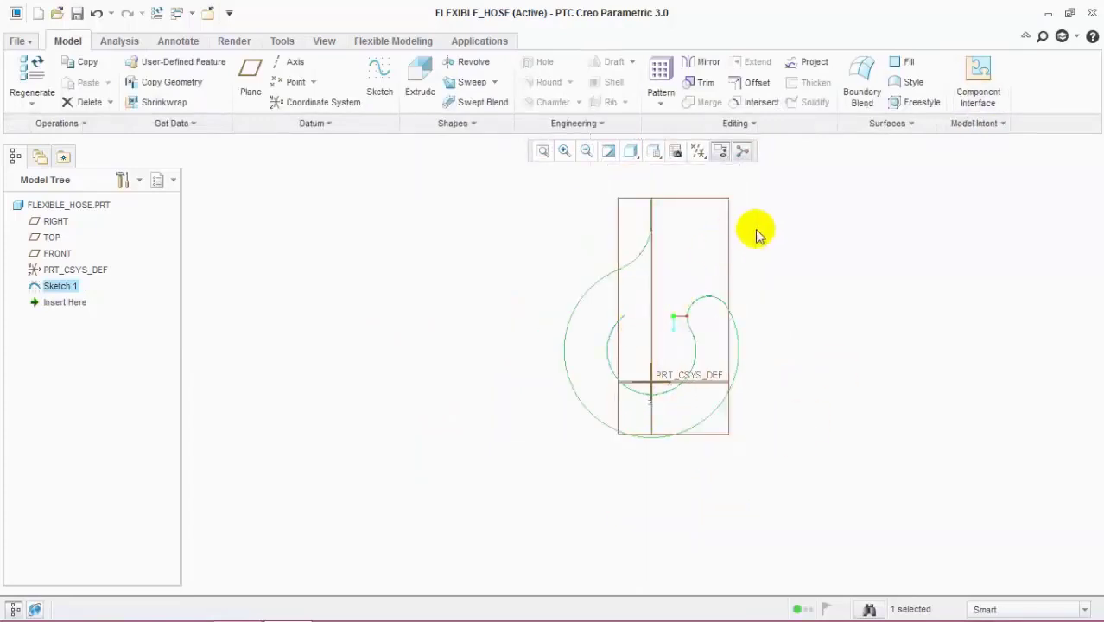
{"action": "scroll", "coordinate": [746, 213], "scroll_direction": "up", "scroll_amount": 3}
{"action": "scroll", "coordinate": [585, 366], "scroll_direction": "down", "scroll_amount": 4}
{"action": "mouse_move", "coordinate": [782, 297]}
{"action": "middle_mouse_down"}
{"action": "mouse_move", "coordinate": [761, 326]}
{"action": "mouse_move", "coordinate": [737, 288]}
{"action": "middle_mouse_up"}
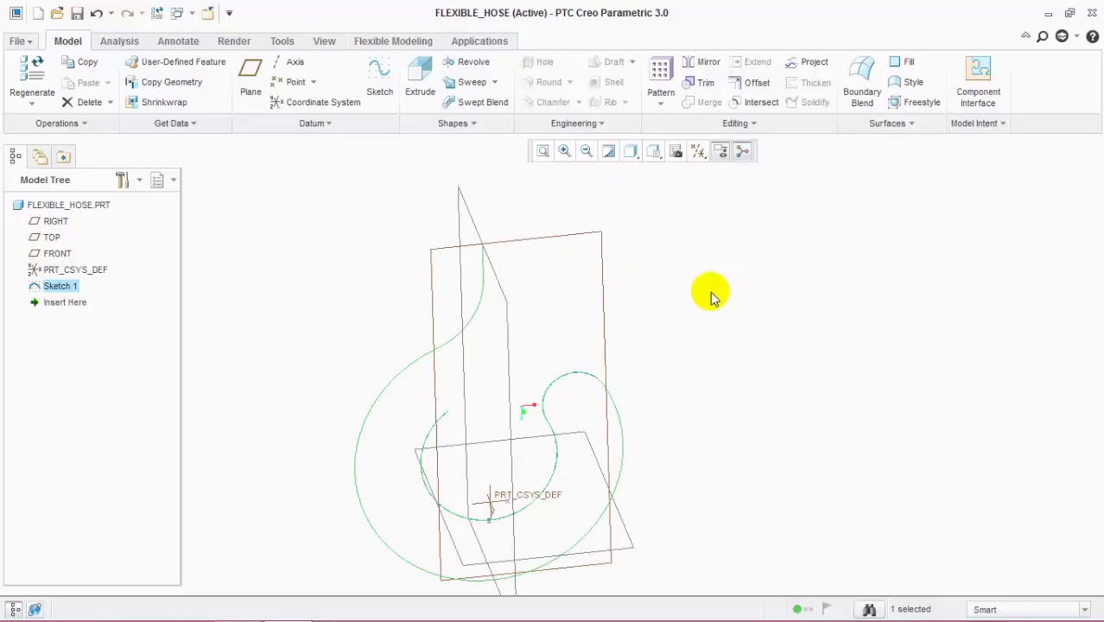
{"action": "left_click", "coordinate": [472, 82]}
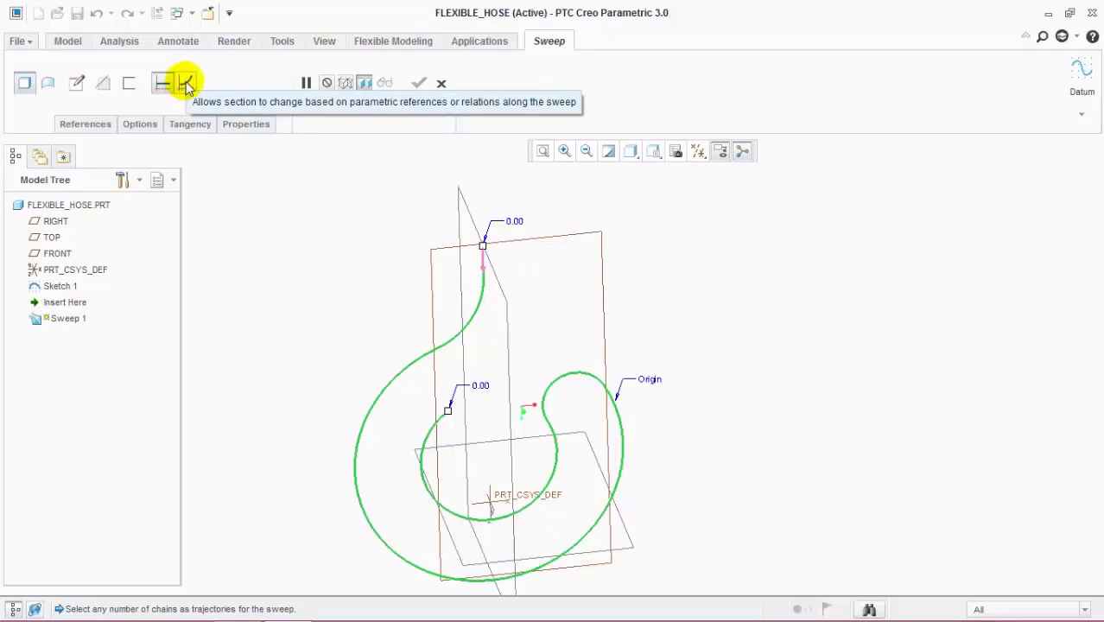
Allow a variable section and sketch a 153.93 circle at the trajectory start.
{"action": "left_click", "coordinate": [187, 85]}
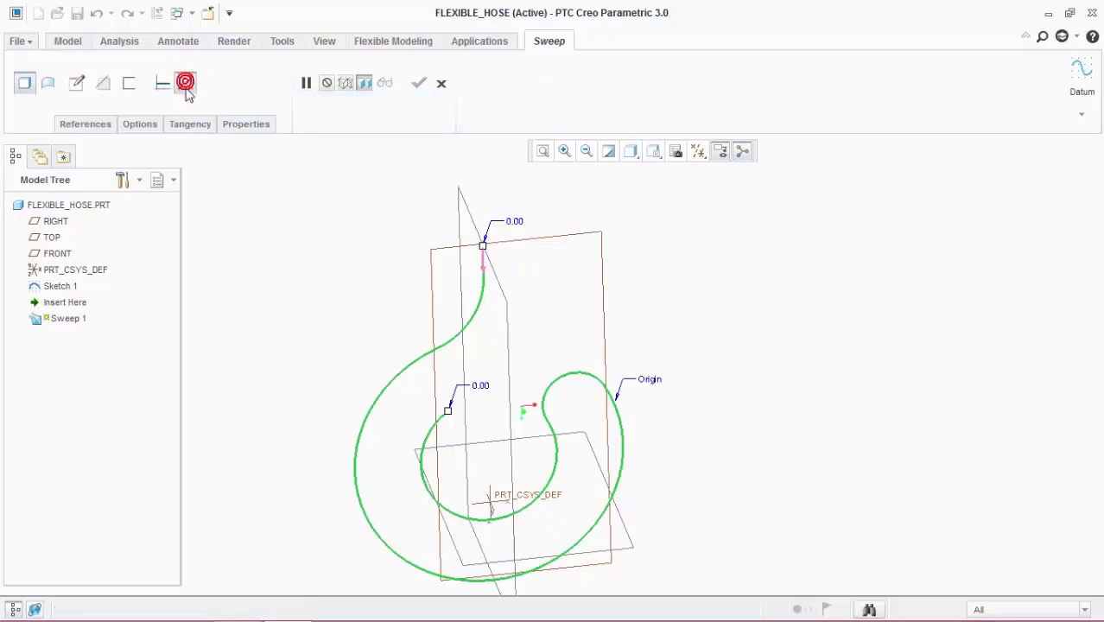
{"action": "left_click", "coordinate": [76, 83]}
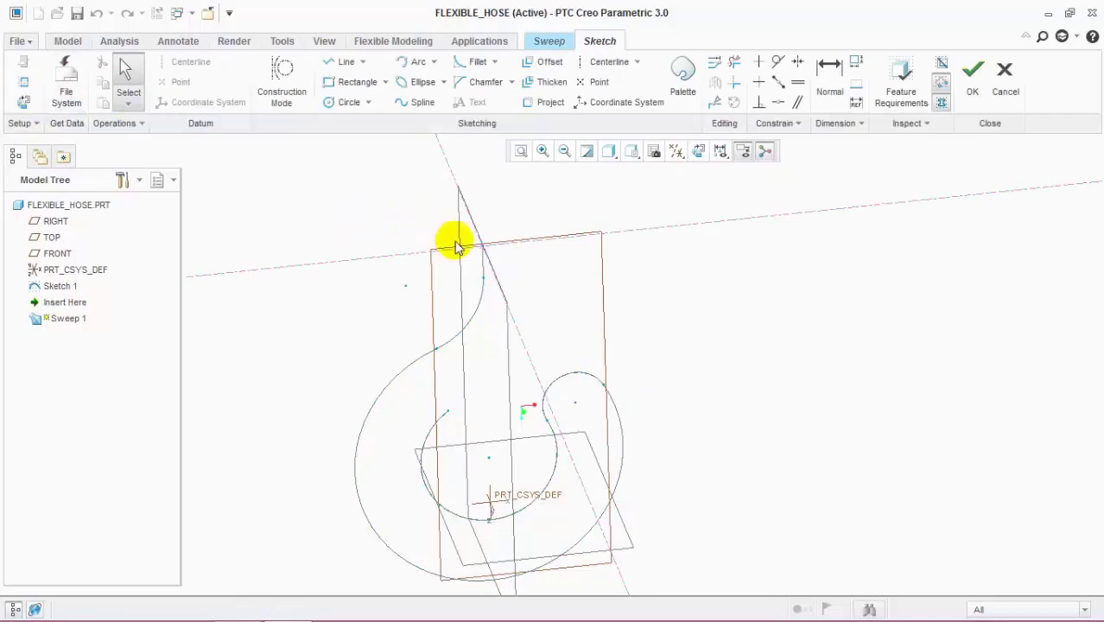
{"action": "left_click", "coordinate": [328, 103]}
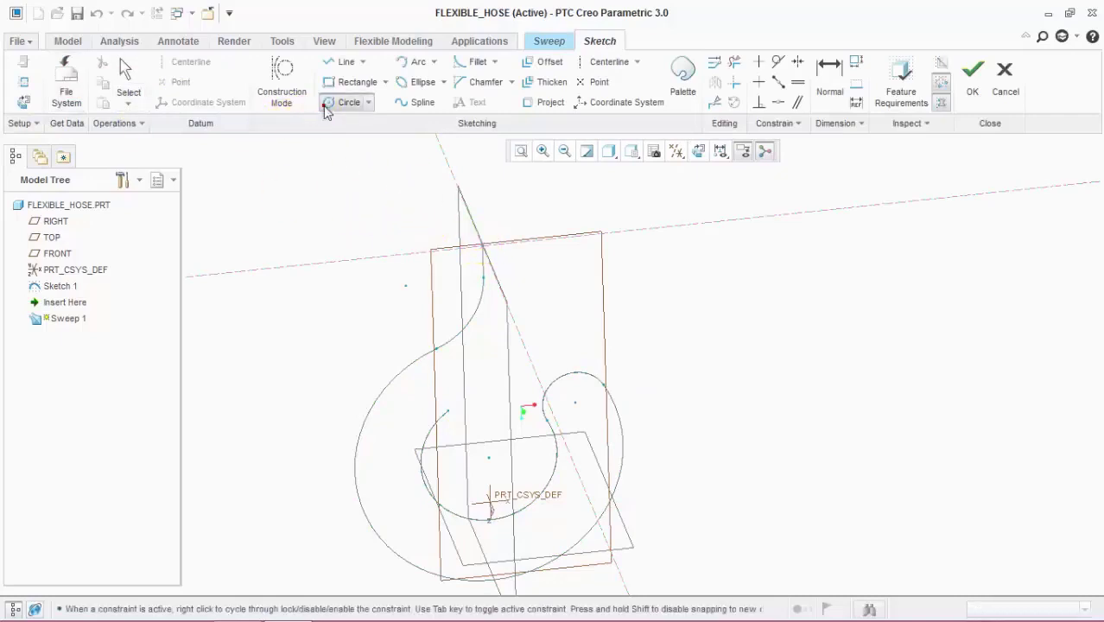
{"action": "left_click", "coordinate": [482, 246]}
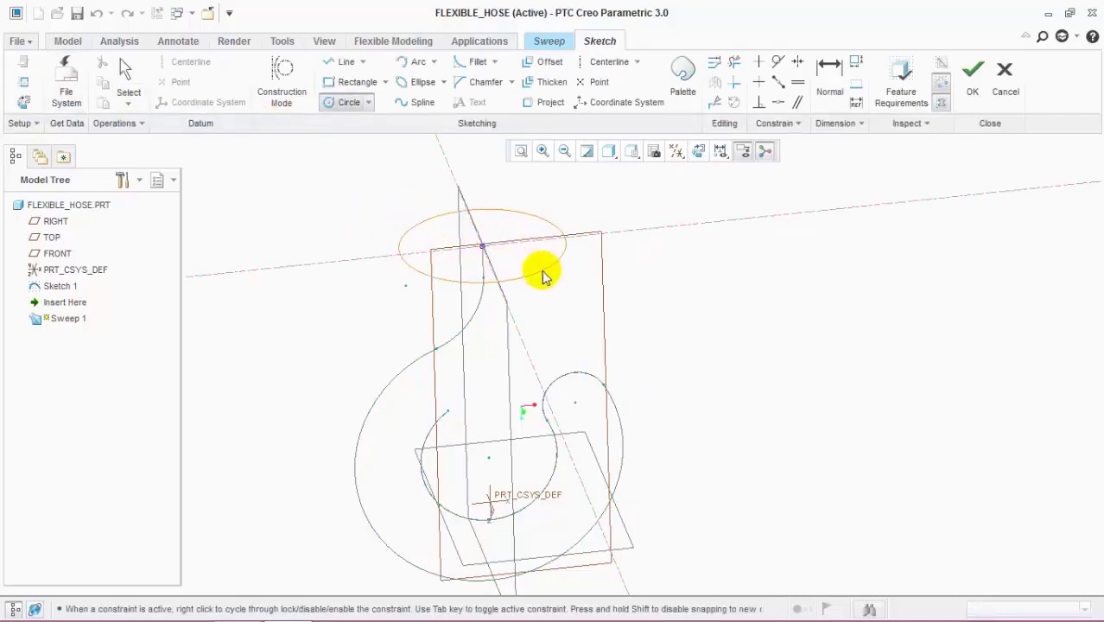
{"action": "left_click", "coordinate": [519, 209]}
{"action": "middle_click", "coordinate": [515, 197]}
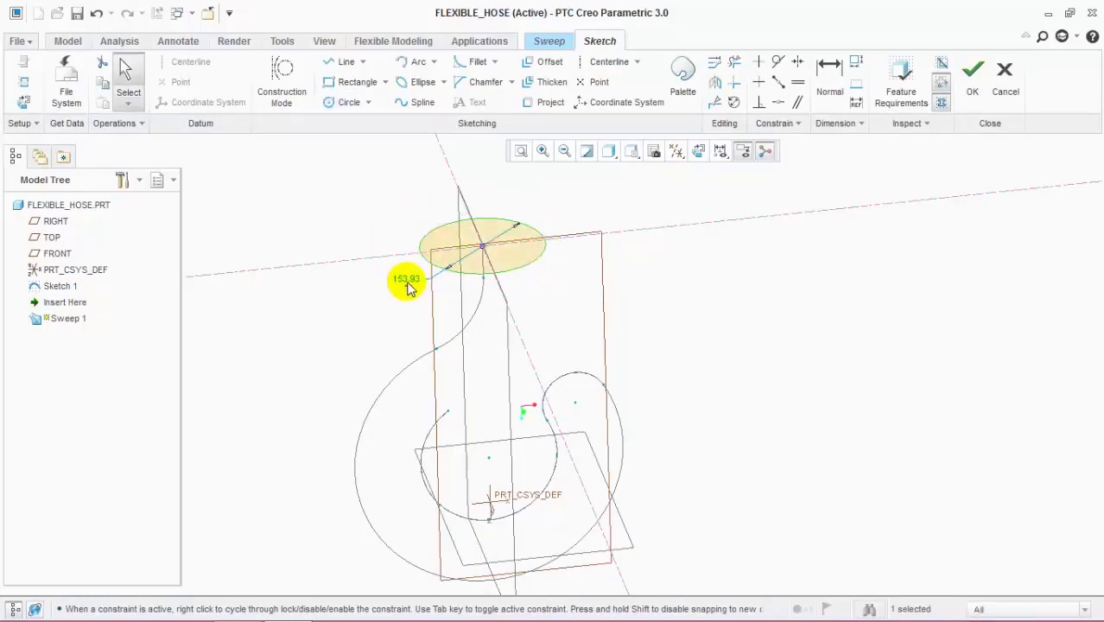
Open the Relations editor and insert the circle dimension sd3.
{"action": "left_click", "coordinate": [293, 41]}
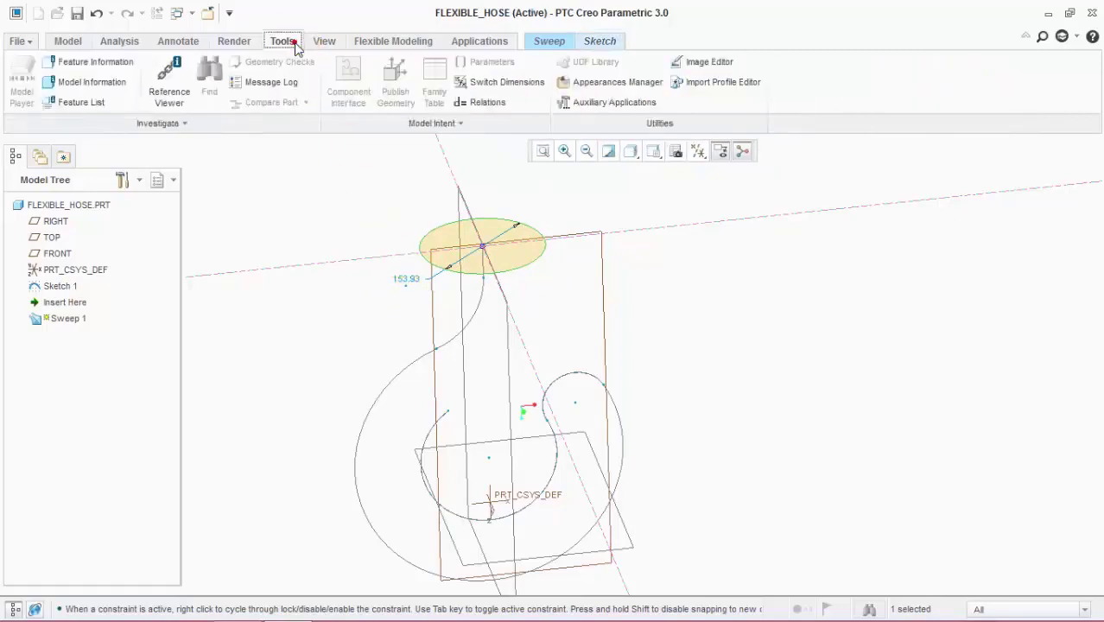
{"action": "left_click", "coordinate": [485, 102]}
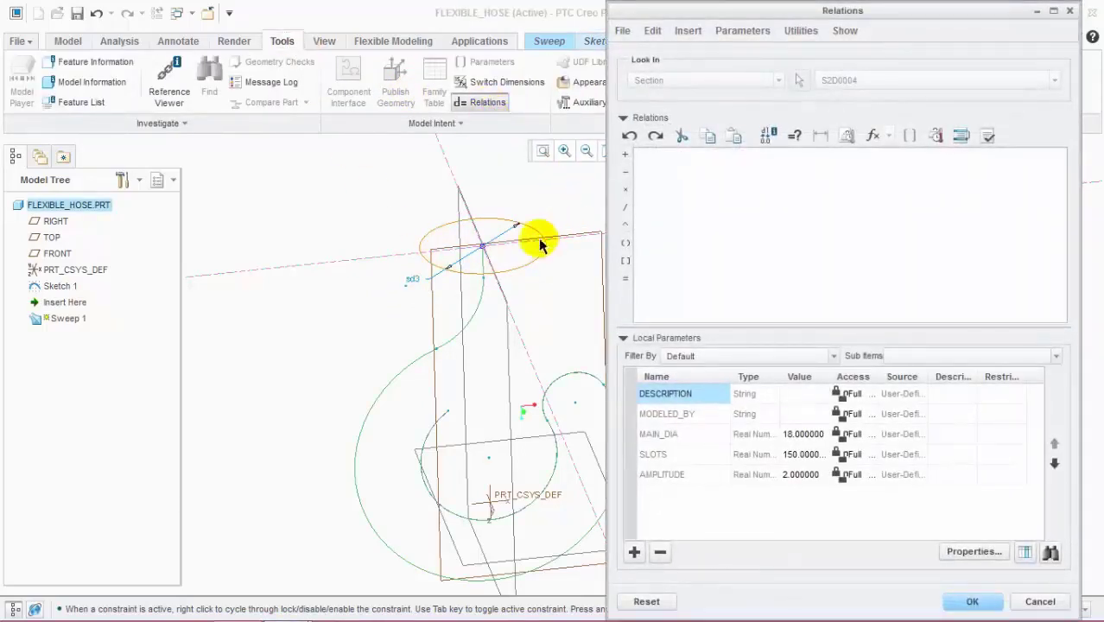
{"action": "mouse_move", "coordinate": [405, 279]}
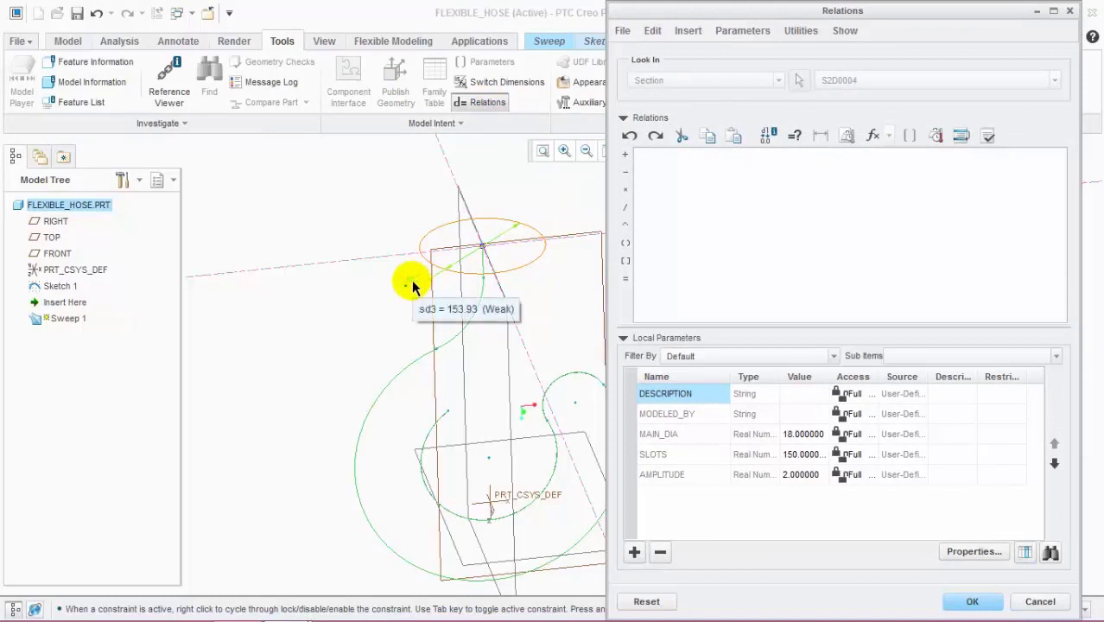
{"action": "left_click", "coordinate": [412, 283]}
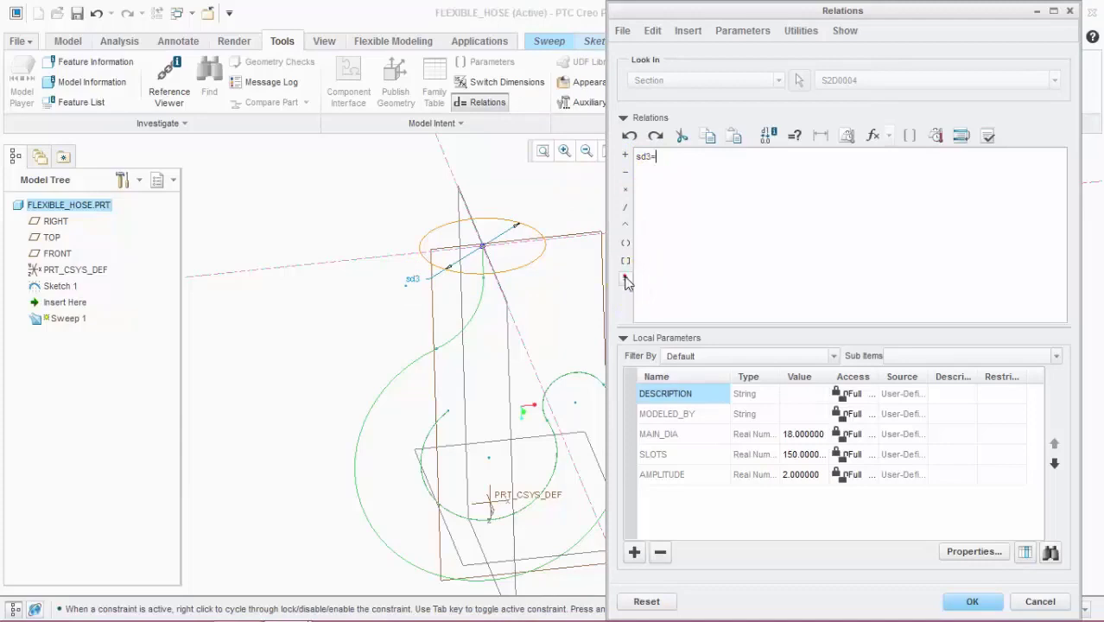
Review the local parameters list and delete the old MAIN_DIA parameter.
{"action": "left_click", "coordinate": [621, 338]}
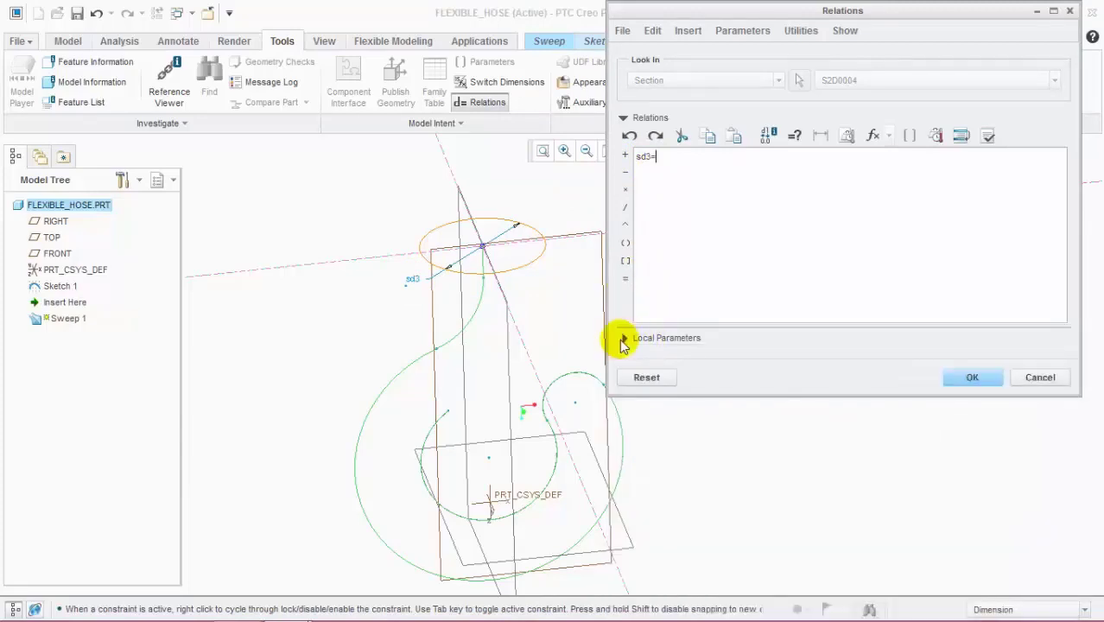
{"action": "left_click", "coordinate": [623, 338]}
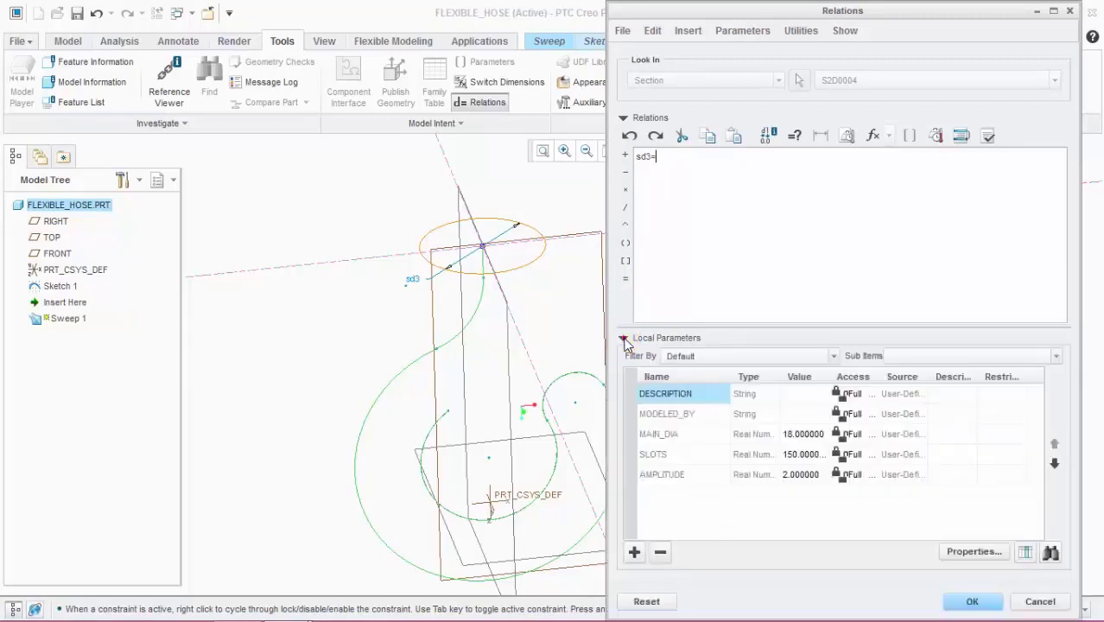
{"action": "left_click", "coordinate": [668, 481]}
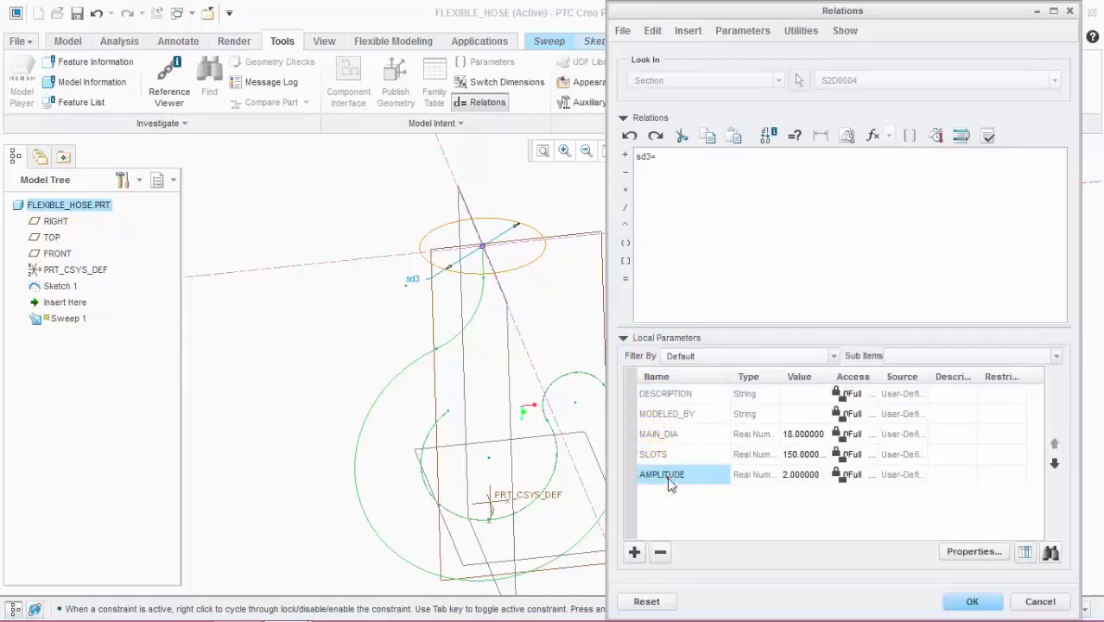
{"action": "left_click", "coordinate": [658, 435]}
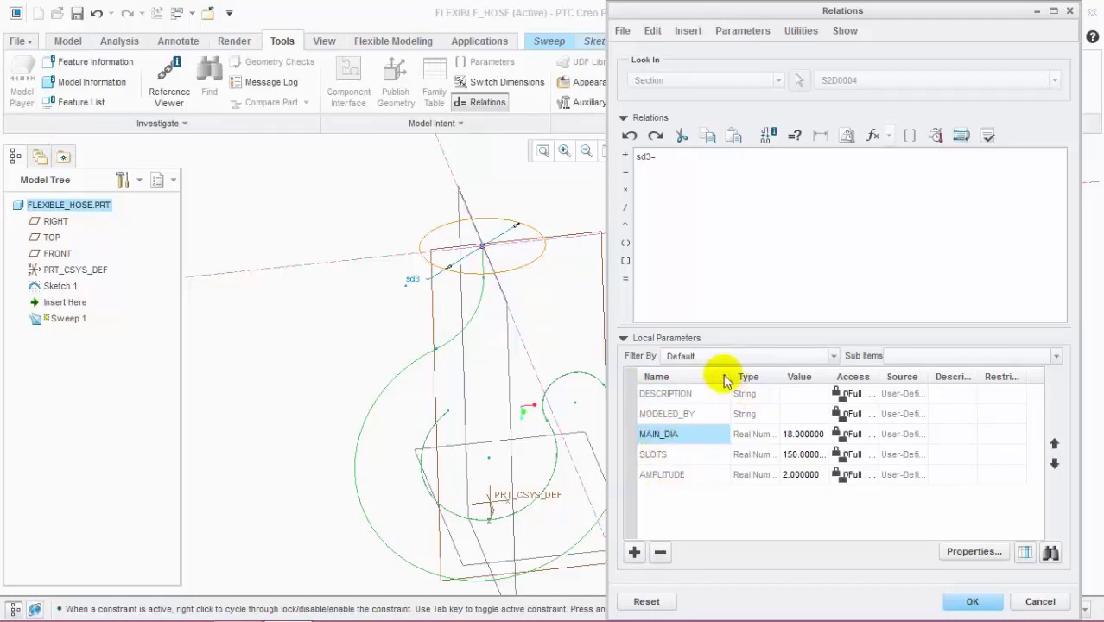
{"action": "left_click_drag", "start_coordinate": [730, 370], "coordinate": [745, 369]}
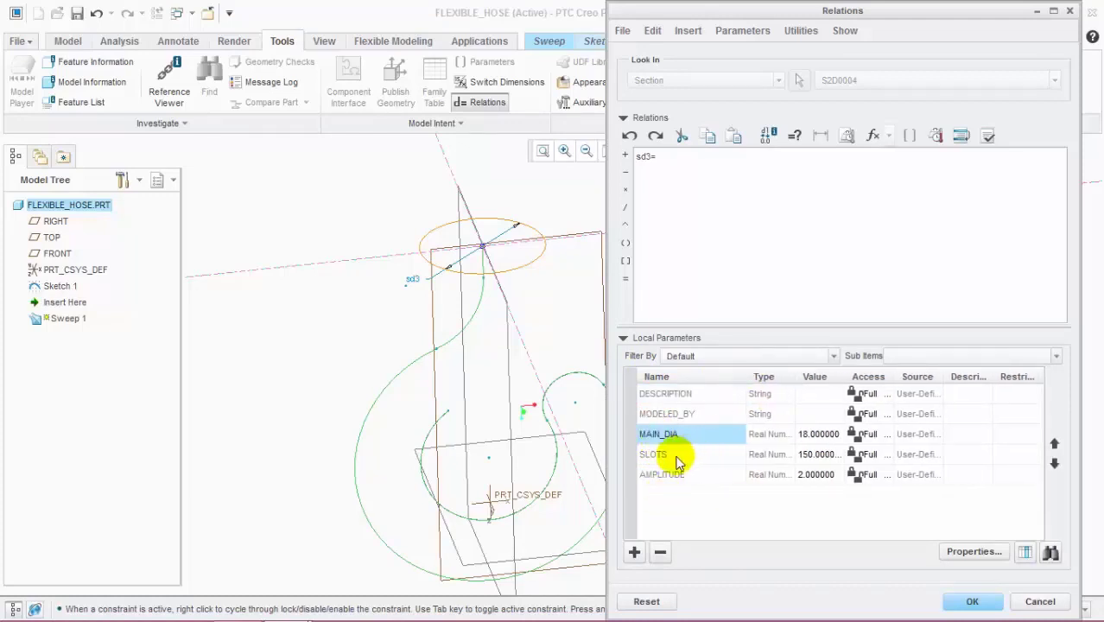
{"action": "left_click", "coordinate": [660, 554]}
{"action": "left_click", "coordinate": [586, 342]}
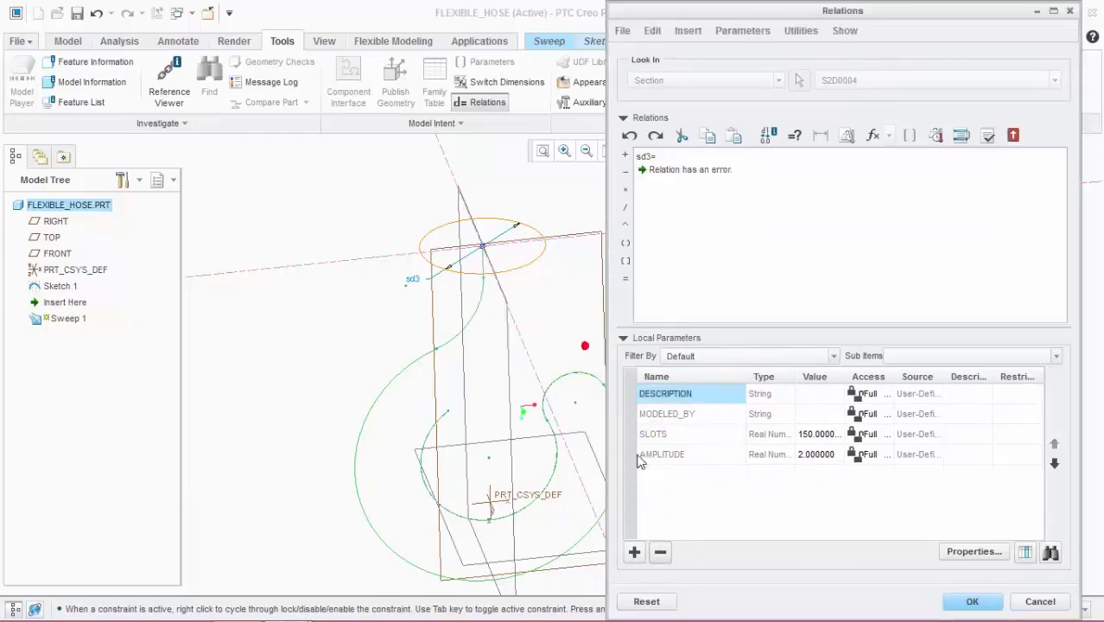
Delete the old SLOTS and AMPLITUDE parameters, dismissing each relations warning.
{"action": "right_click", "coordinate": [650, 436]}
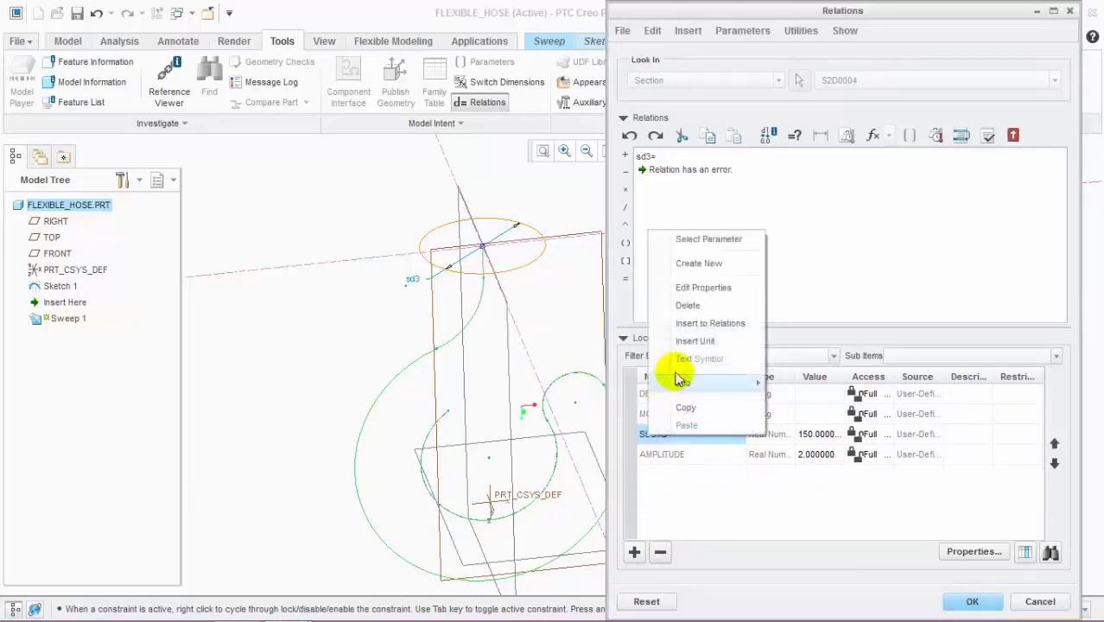
{"action": "left_click", "coordinate": [687, 307]}
{"action": "left_click", "coordinate": [590, 343]}
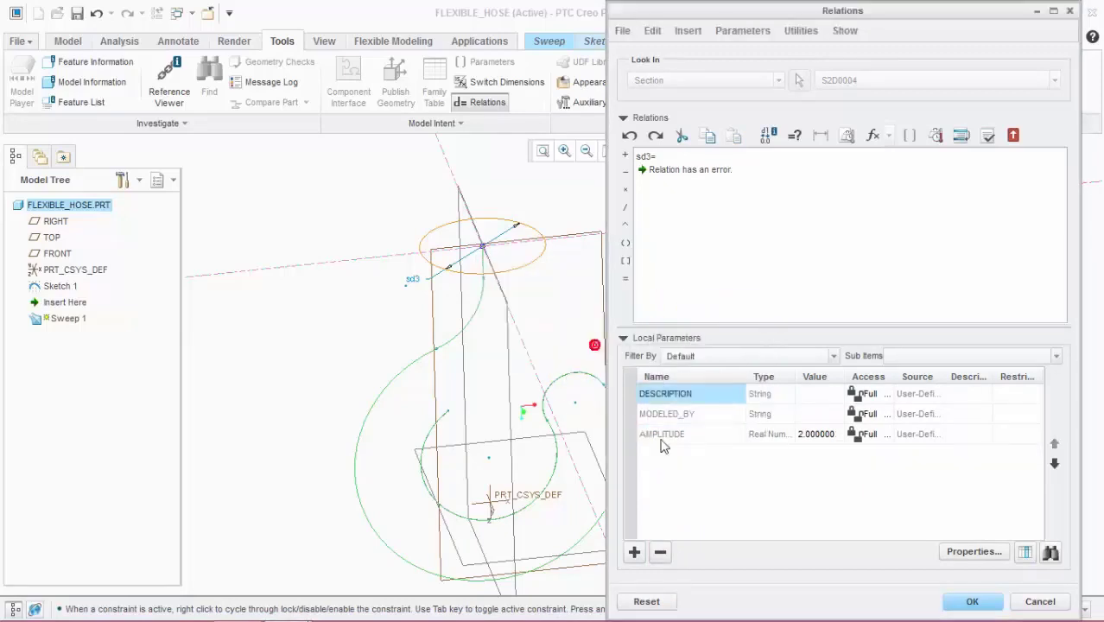
{"action": "right_click", "coordinate": [662, 442]}
{"action": "left_click", "coordinate": [691, 307]}
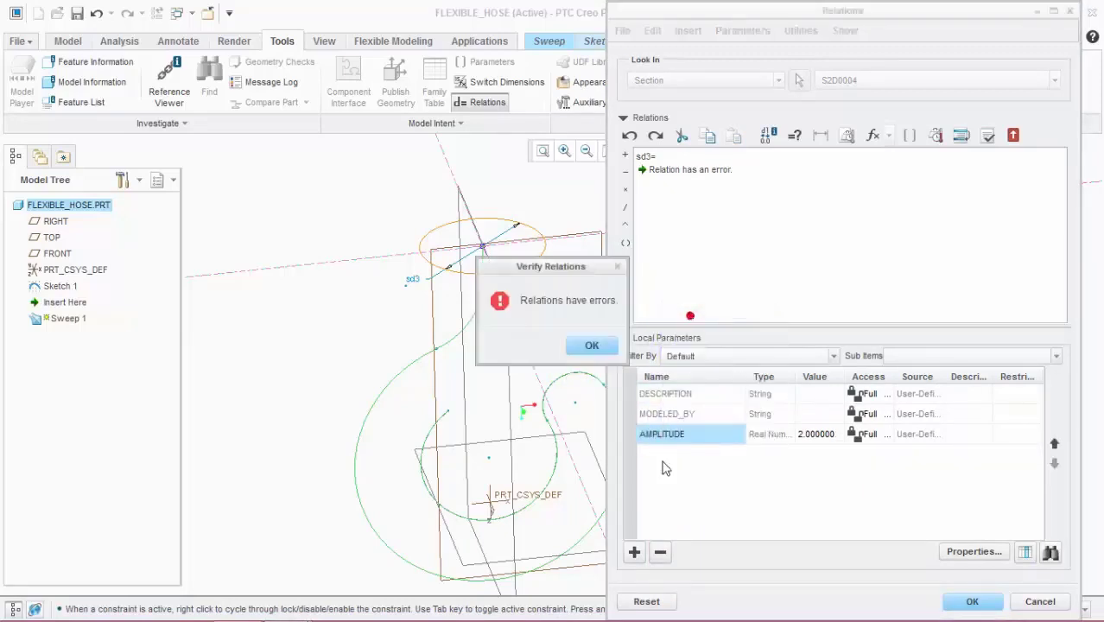
{"action": "left_click", "coordinate": [589, 346]}
Add local parameters MAIN_DIA = 20 and SLOTS = 150.
{"action": "right_click", "coordinate": [697, 458]}
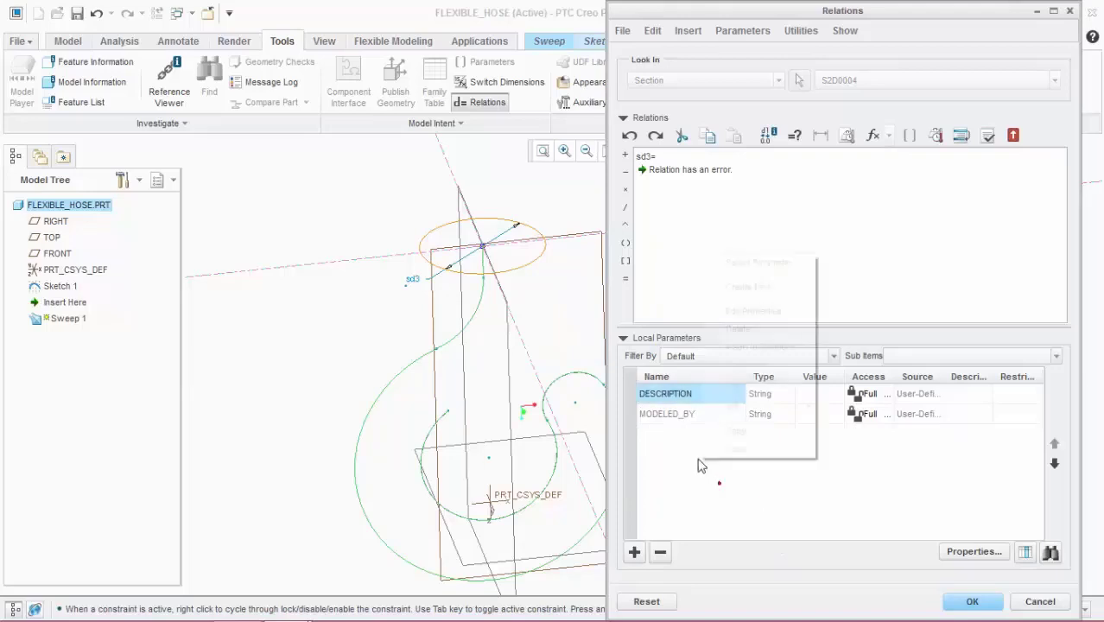
{"action": "left_click", "coordinate": [764, 288]}
{"action": "type", "text": "MAIN_DIA"}
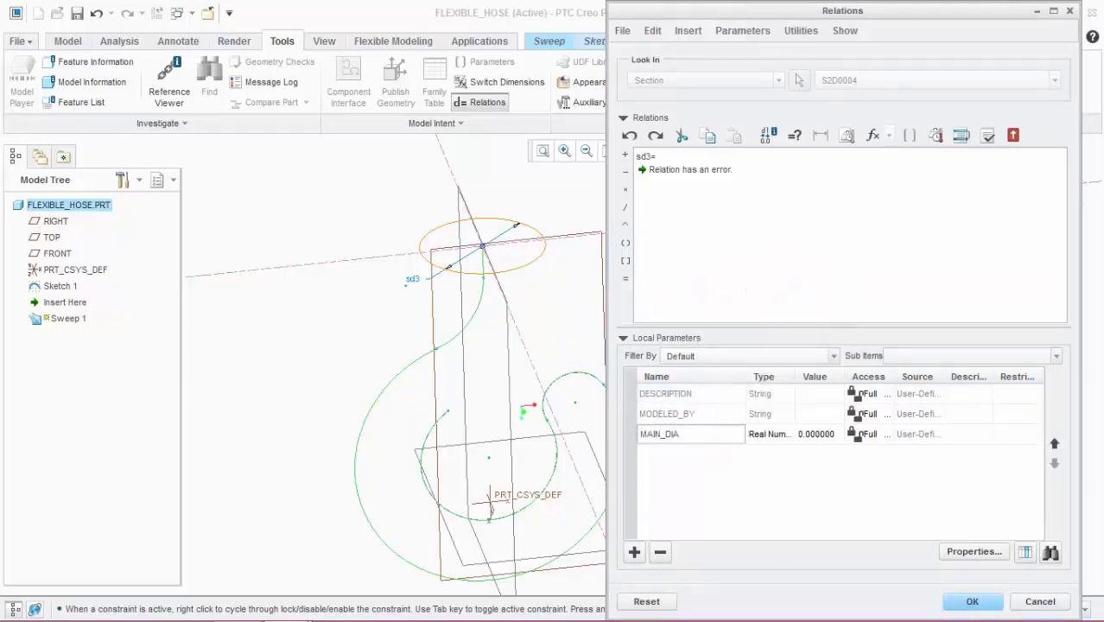
{"action": "key", "text": "Tab"}
{"action": "type", "text": "20"}
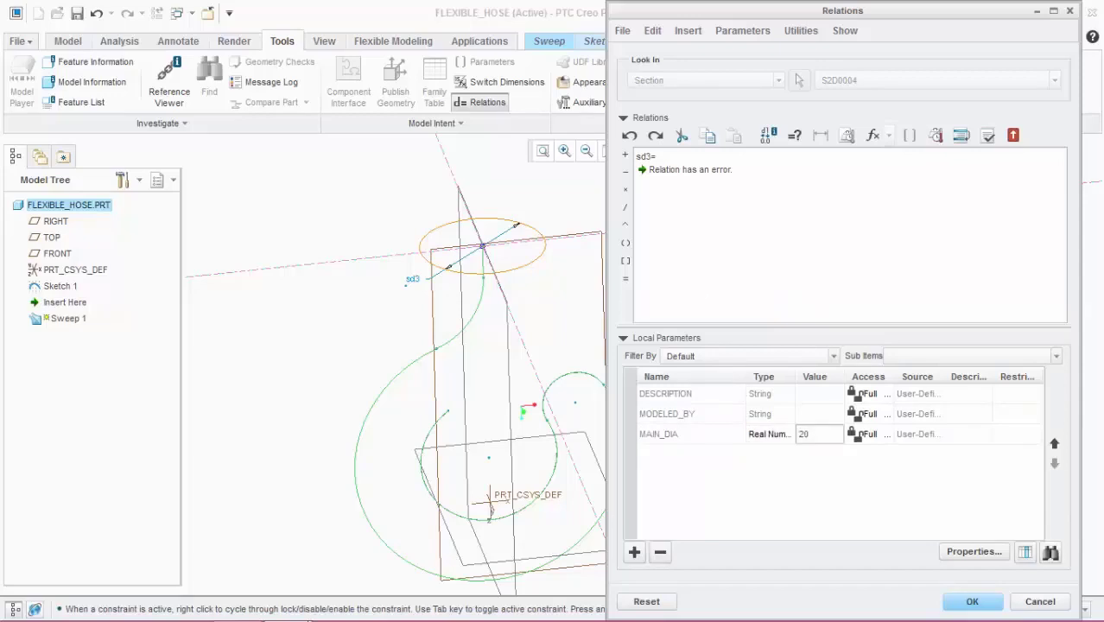
{"action": "key", "text": "Tab"}
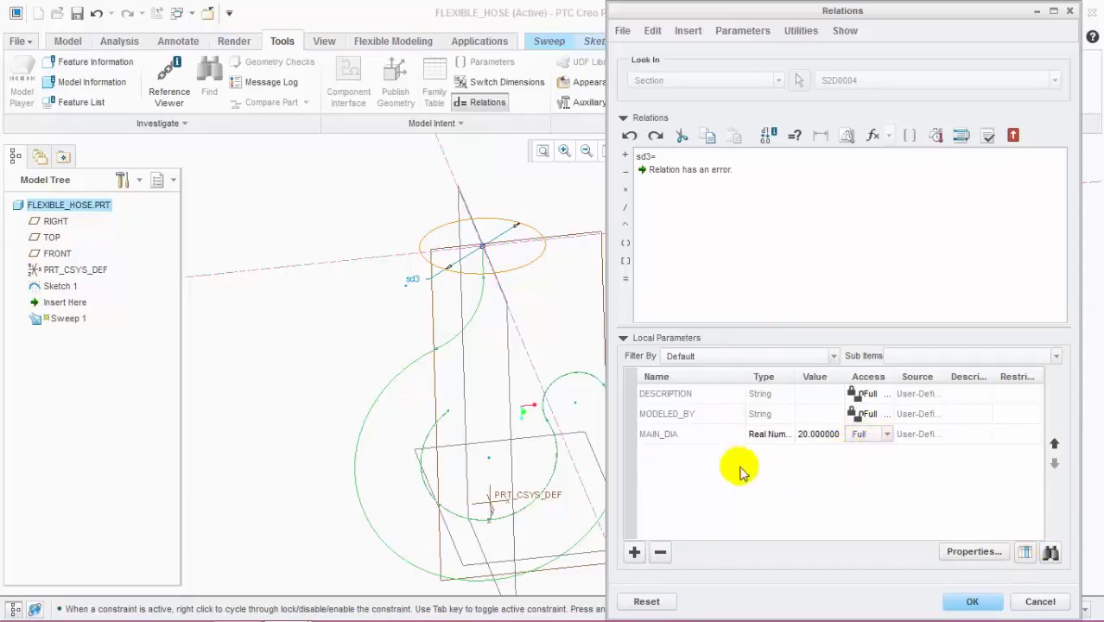
{"action": "right_click", "coordinate": [665, 453]}
{"action": "left_click", "coordinate": [704, 308]}
{"action": "type", "text": "SLOTS"}
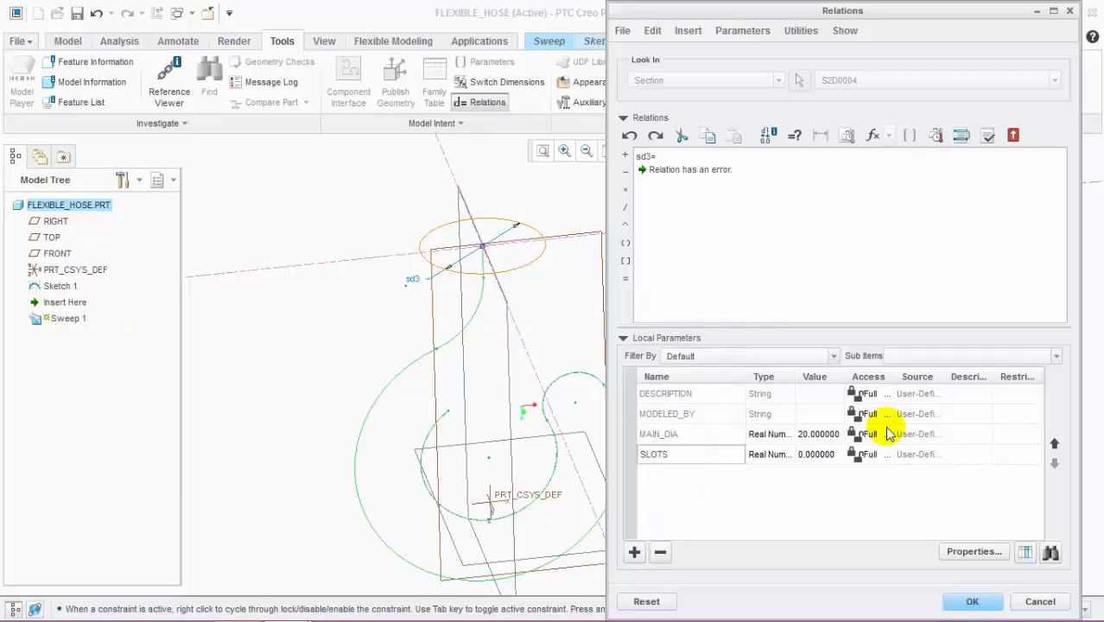
{"action": "key", "text": "Tab"}
{"action": "key", "text": "Tab"}
{"action": "type", "text": "150"}
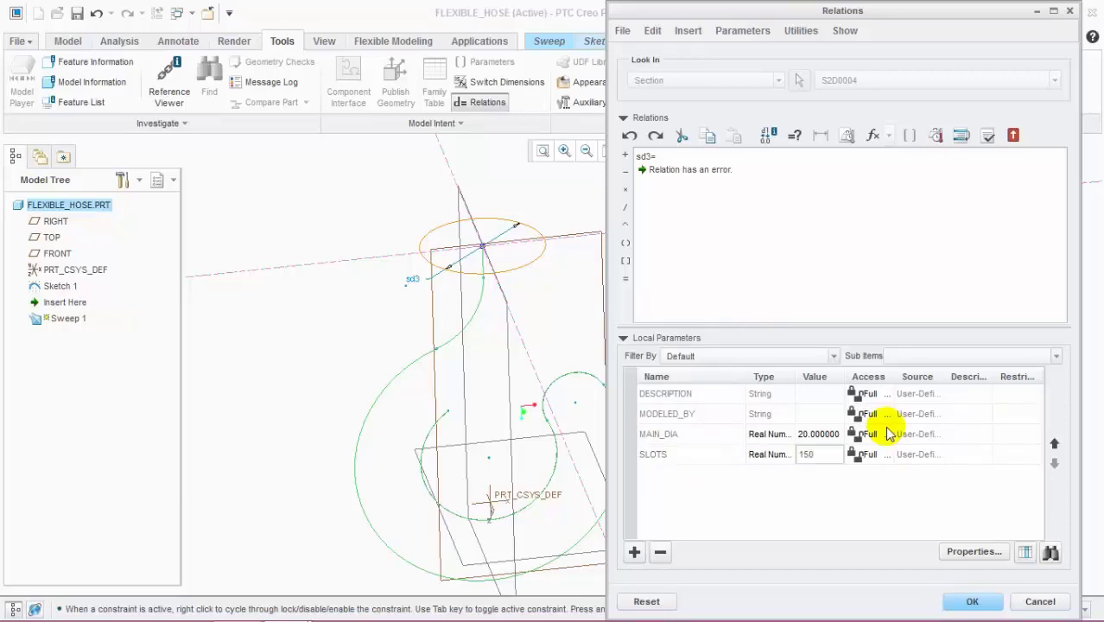
{"action": "key", "text": "Tab"}
Add local parameter AMPLITUDE = 2 and return to the sd3 relation line.
{"action": "right_click", "coordinate": [661, 479]}
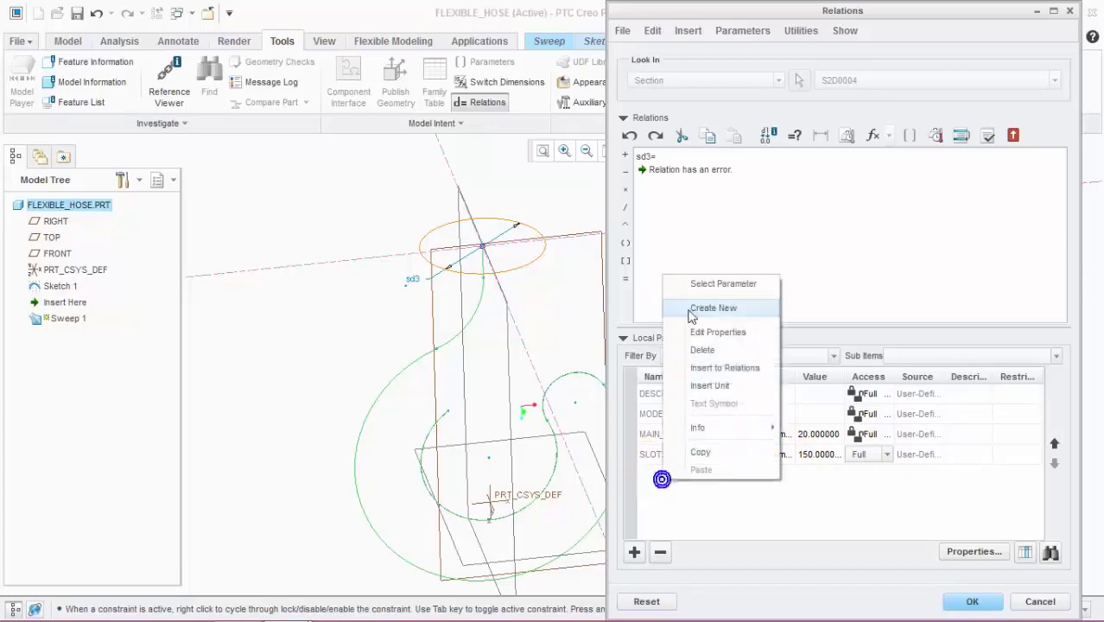
{"action": "left_click", "coordinate": [691, 308]}
{"action": "type", "text": "AMPLITUDE"}
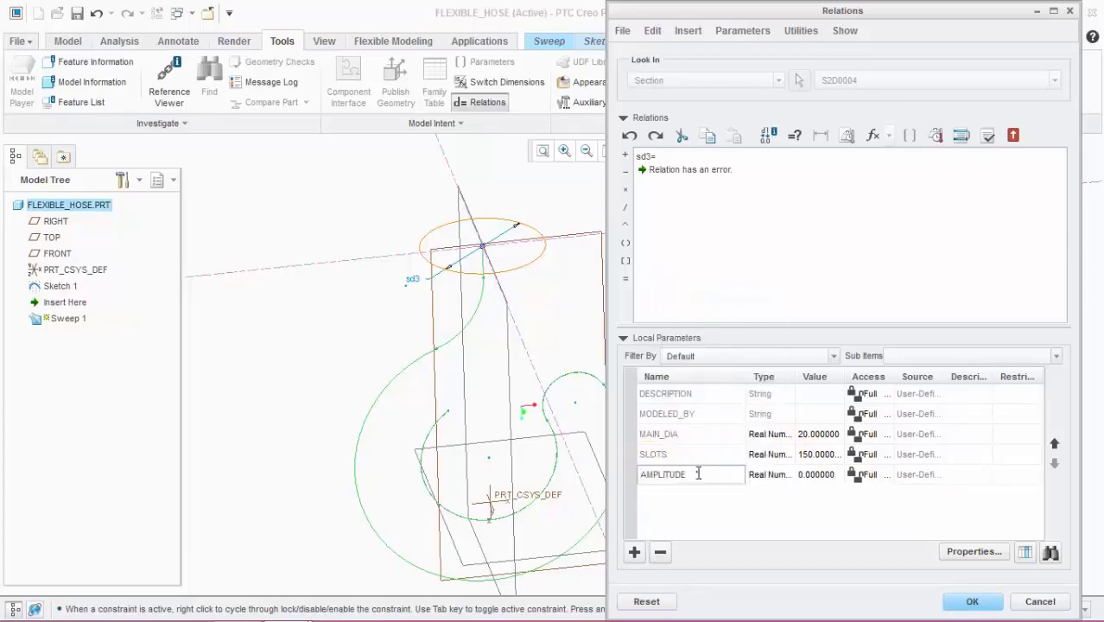
{"action": "left_click", "coordinate": [693, 473]}
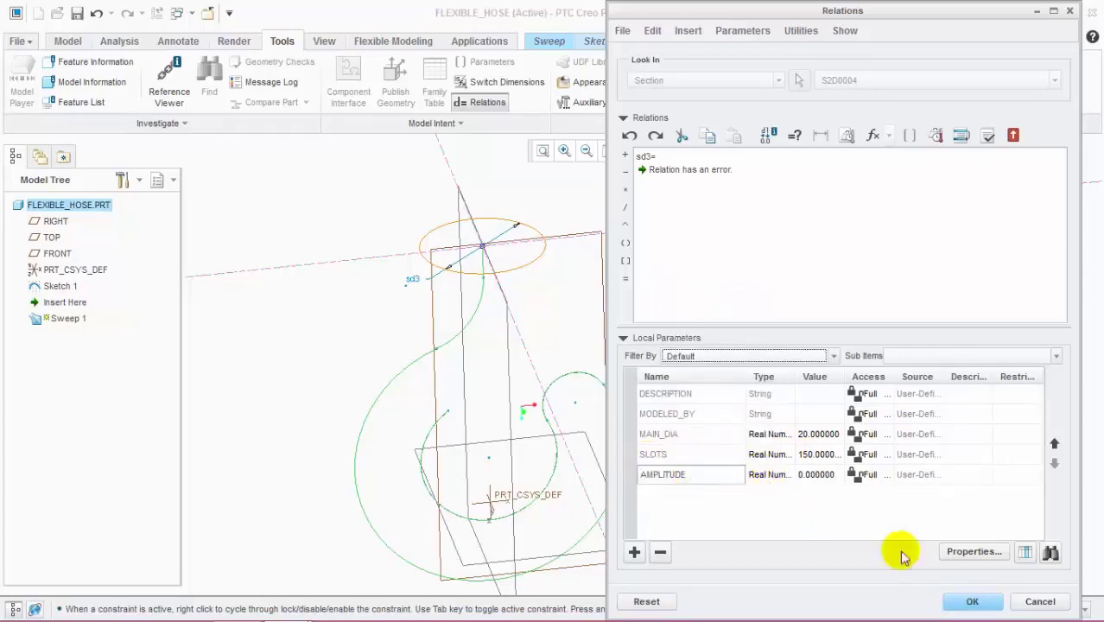
{"action": "left_click", "coordinate": [814, 473]}
{"action": "type", "text": "2"}
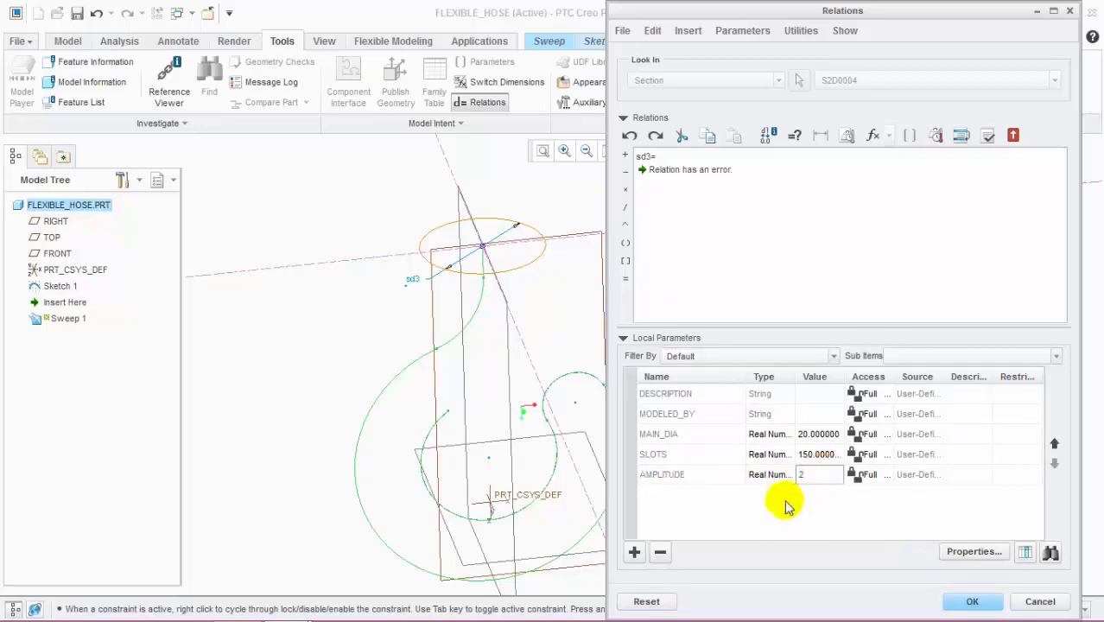
{"action": "left_click", "coordinate": [764, 477]}
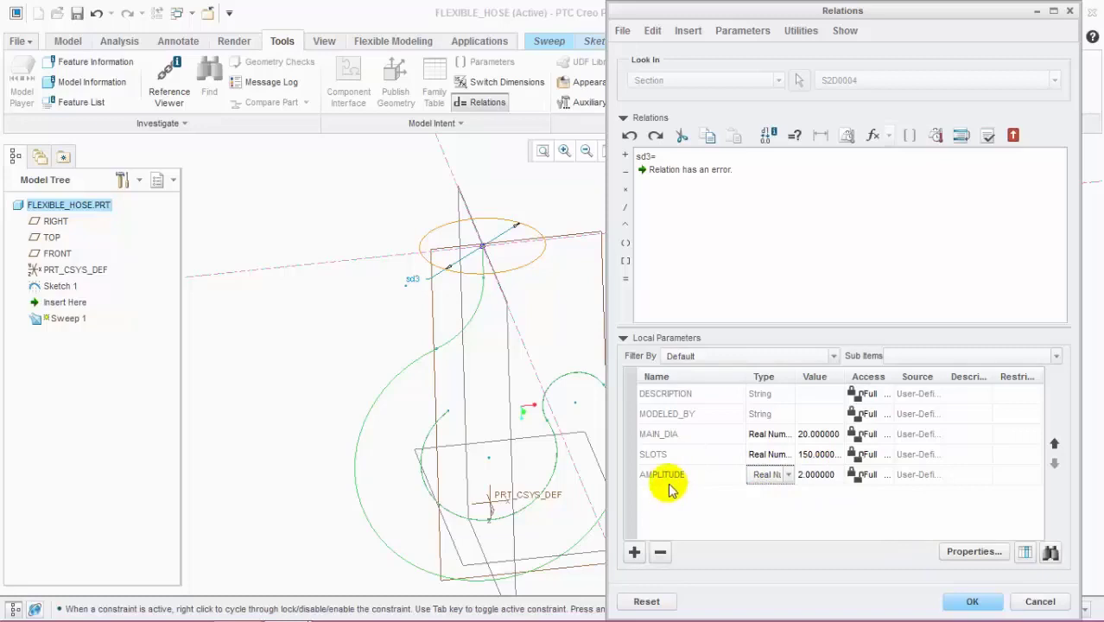
{"action": "left_click", "coordinate": [672, 157]}
{"action": "type", "text": "MAIN_DIA+sin(trajpar*360*"}
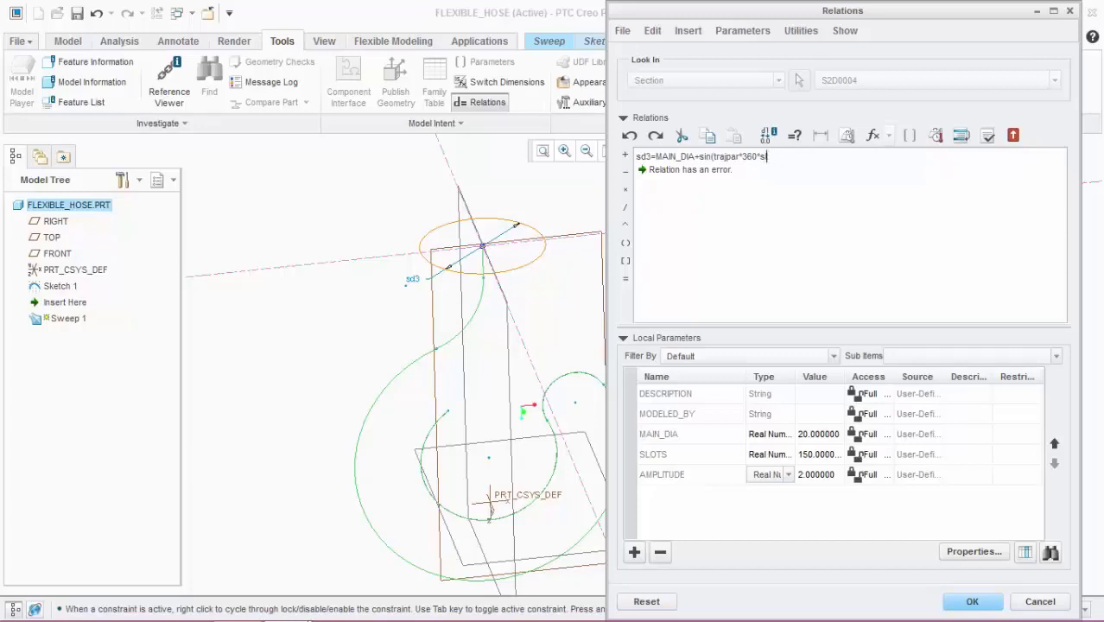
Finish and apply sd3=MAIN_DIA+sin(trajpar*360*SLOTS)*AMPLITUDE, driving the circle to 20.00.
{"action": "type", "text": "SLOTS)*AMPLITUDE"}
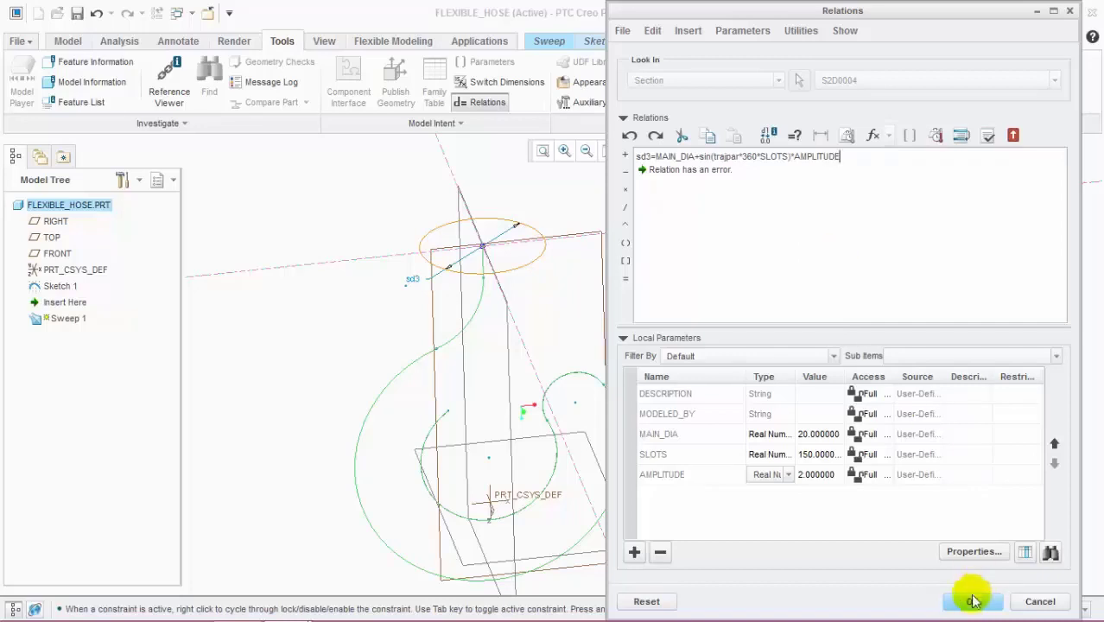
{"action": "left_click", "coordinate": [971, 601]}
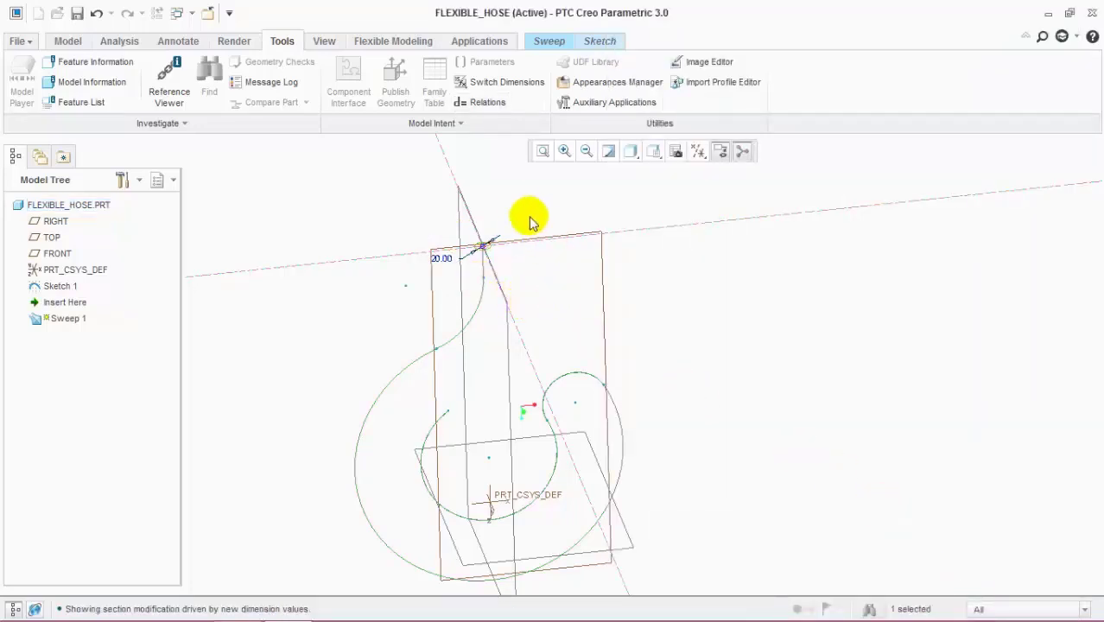
Finish the sine-driven section and complete Sweep 1 as a ribbed hose along the spiral hook.
{"action": "left_click", "coordinate": [600, 41]}
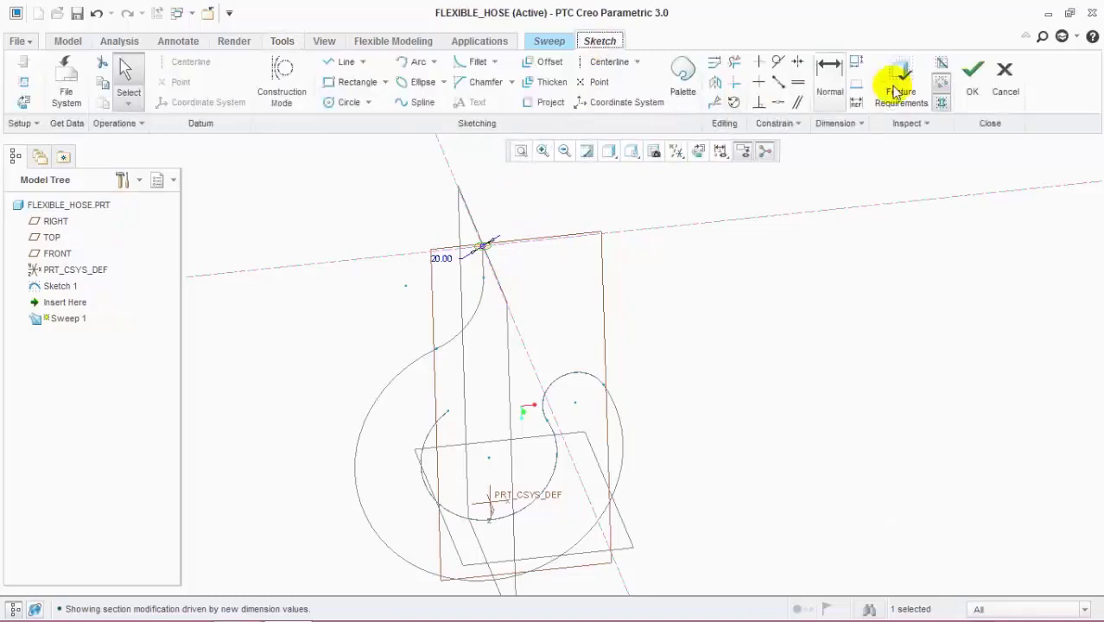
{"action": "left_click", "coordinate": [976, 78]}
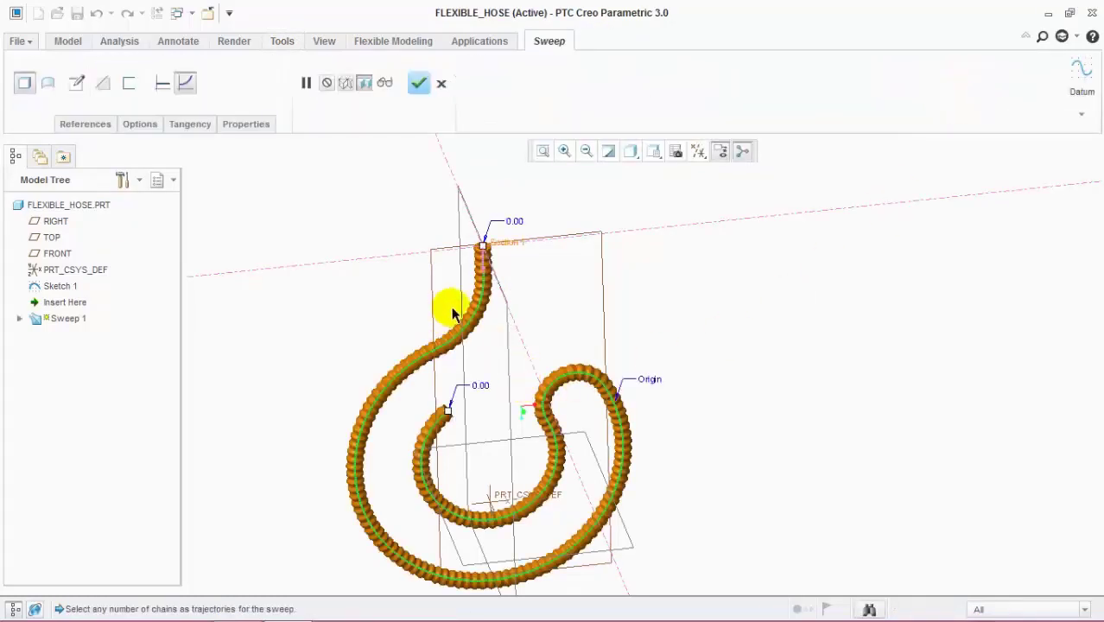
{"action": "scroll", "coordinate": [469, 312], "scroll_direction": "up", "scroll_amount": 2}
{"action": "scroll", "coordinate": [469, 312], "scroll_direction": "up", "scroll_amount": 3}
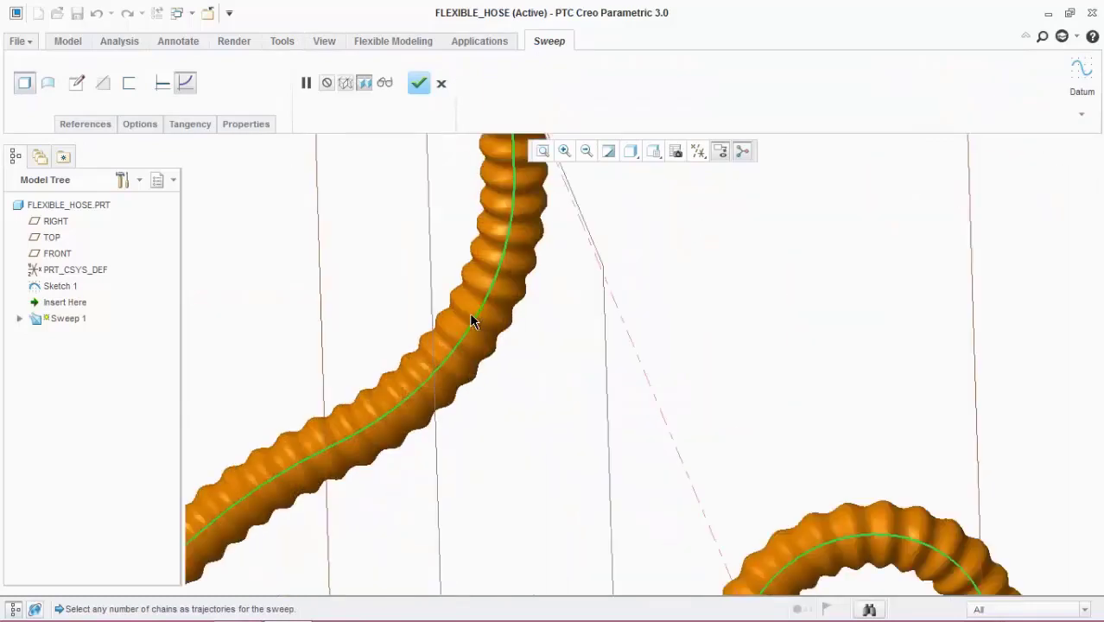
{"action": "scroll", "coordinate": [470, 315], "scroll_direction": "down", "scroll_amount": 2}
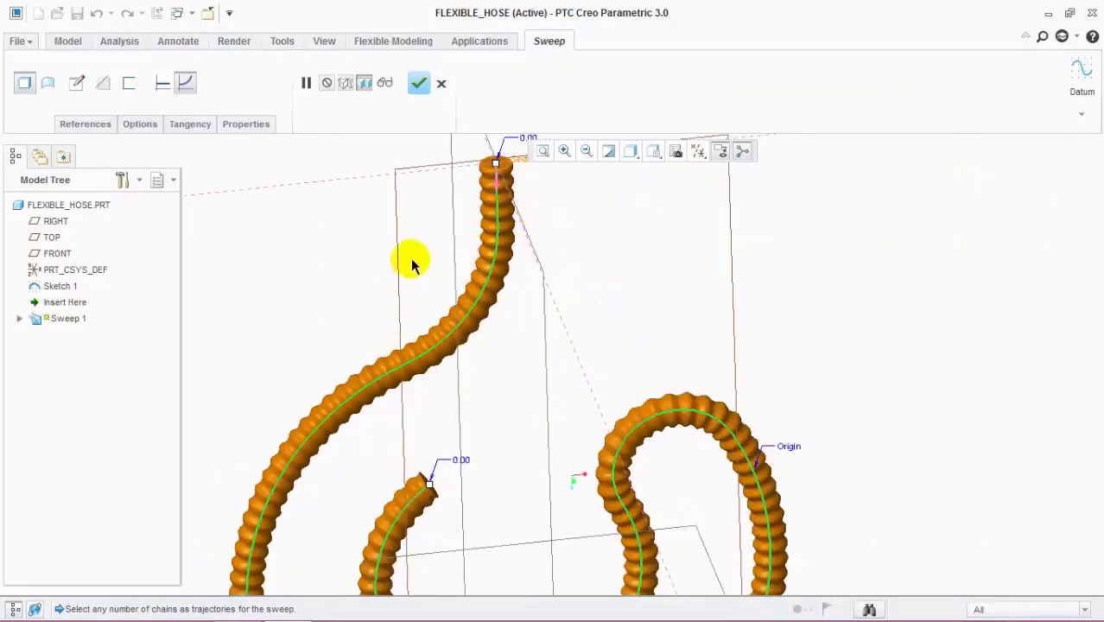
{"action": "scroll", "coordinate": [434, 266], "scroll_direction": "down", "scroll_amount": 2}
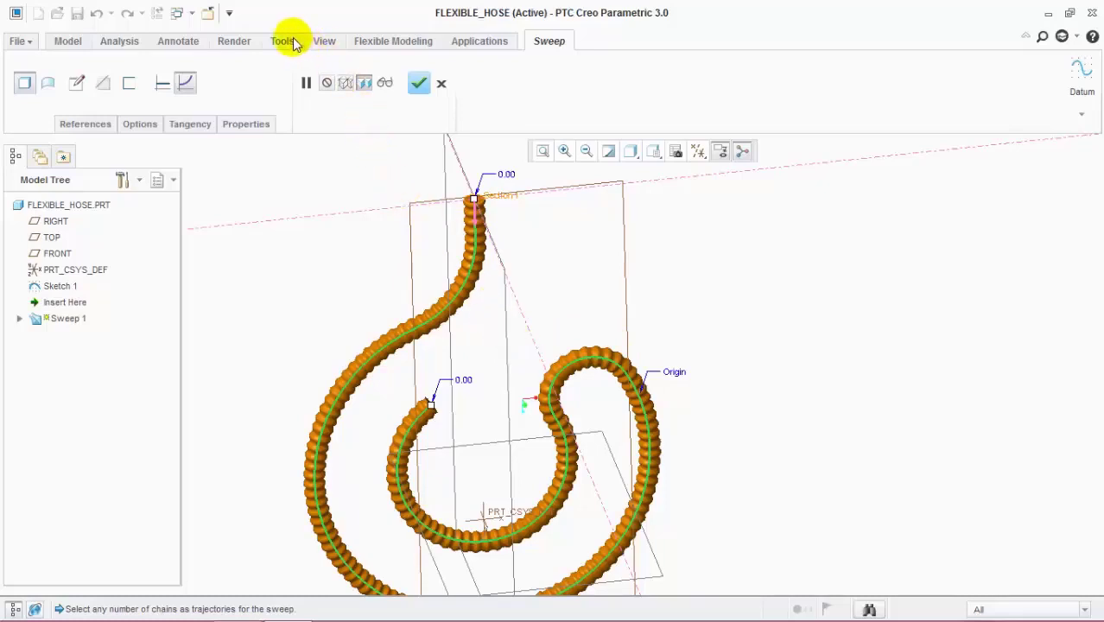
{"action": "left_click", "coordinate": [418, 83]}
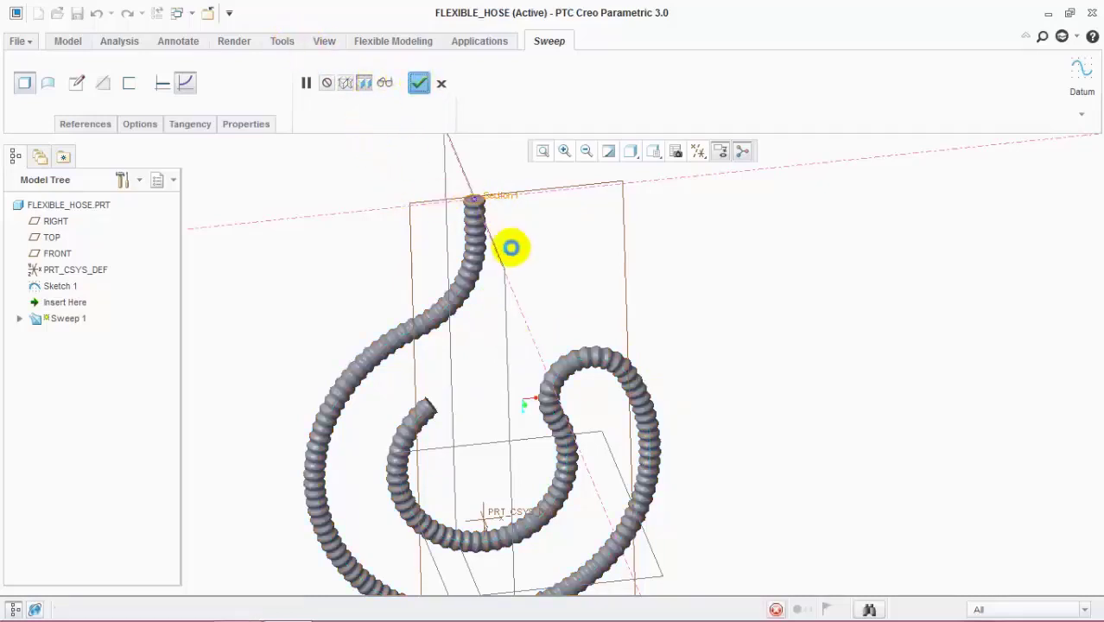
Edit Sketch 1's definition, view it flat, and box-select all trajectory entities.
{"action": "left_click", "coordinate": [52, 288]}
{"action": "right_click", "coordinate": [49, 287]}
{"action": "left_click", "coordinate": [113, 311]}
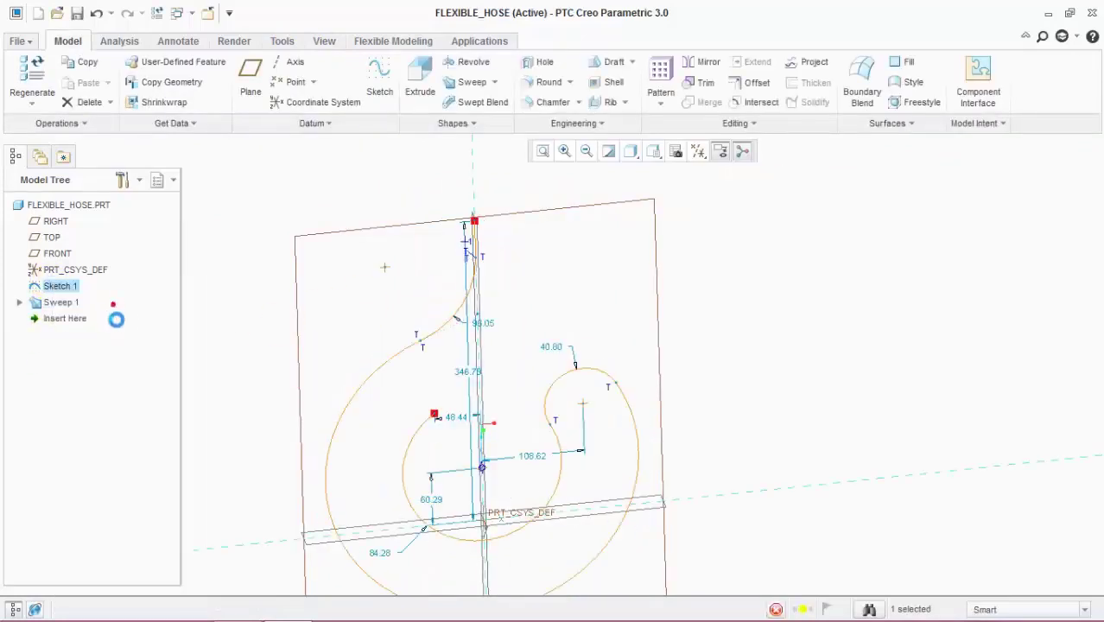
{"action": "left_click", "coordinate": [697, 152]}
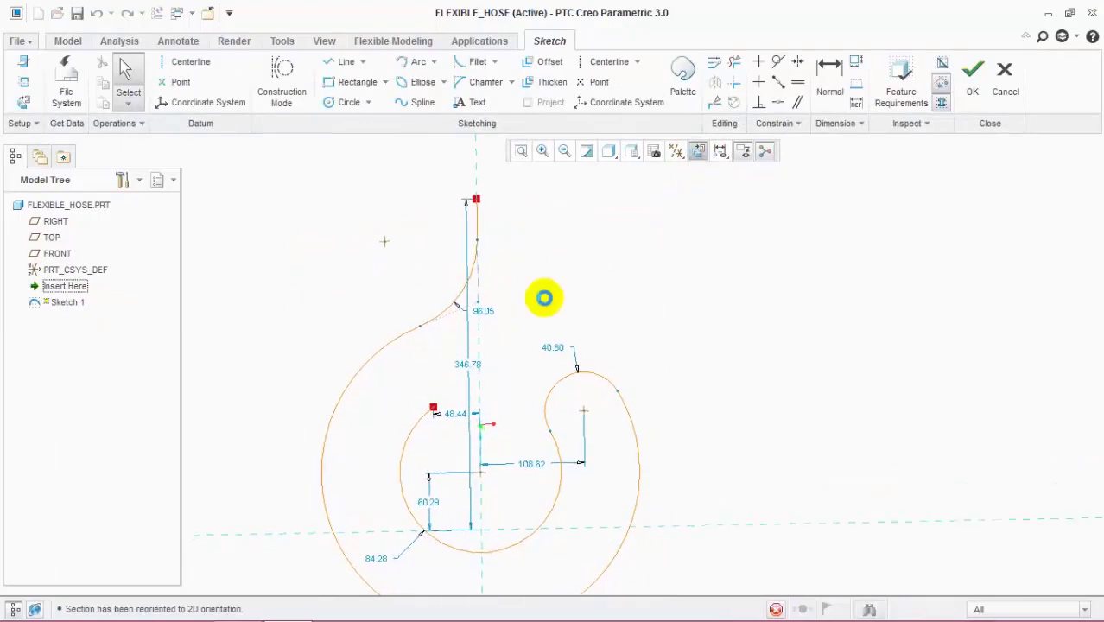
{"action": "scroll", "coordinate": [500, 300], "scroll_direction": "down", "scroll_amount": 3}
{"action": "left_click_drag", "start_coordinate": [661, 202], "coordinate": [344, 492]}
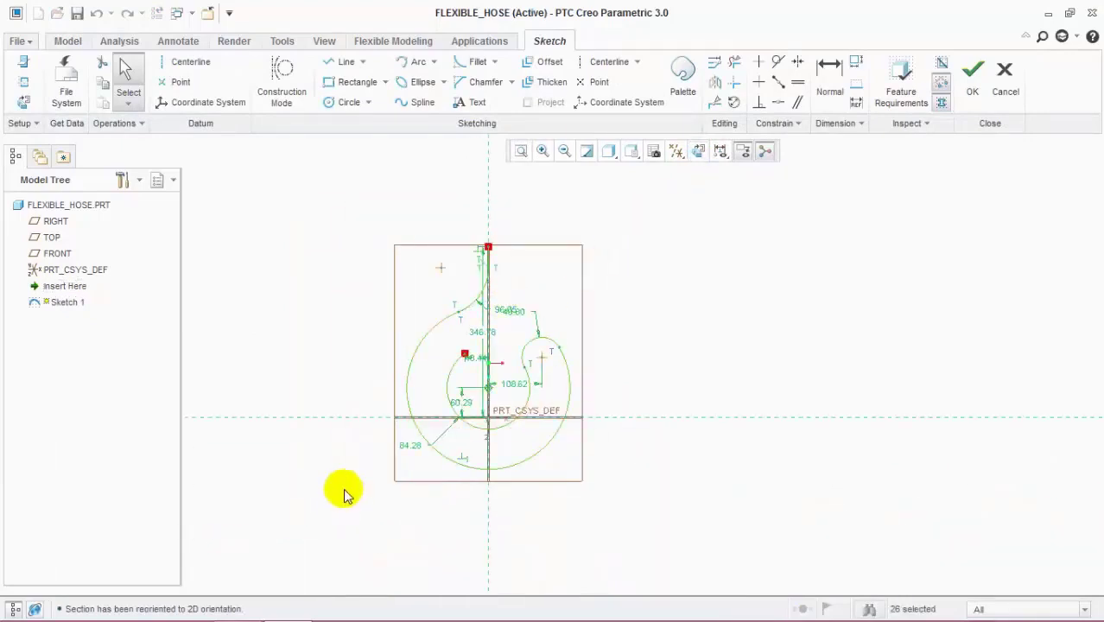
Resize the selected trajectory by scale 0.4 and regenerate the tighter hose.
{"action": "left_click", "coordinate": [735, 96]}
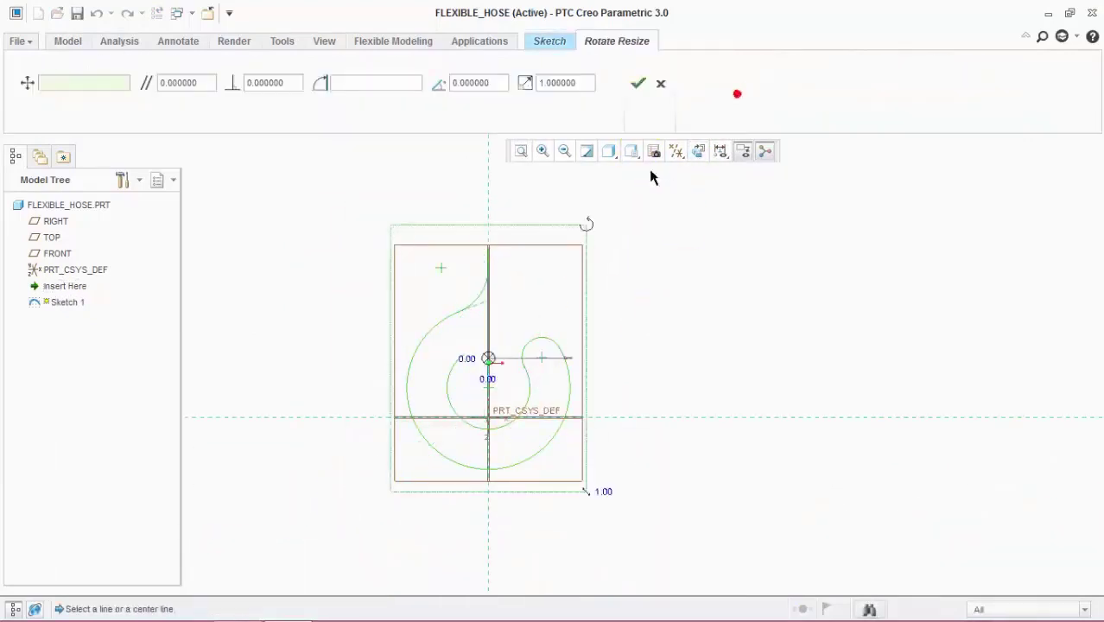
{"action": "left_click", "coordinate": [572, 86]}
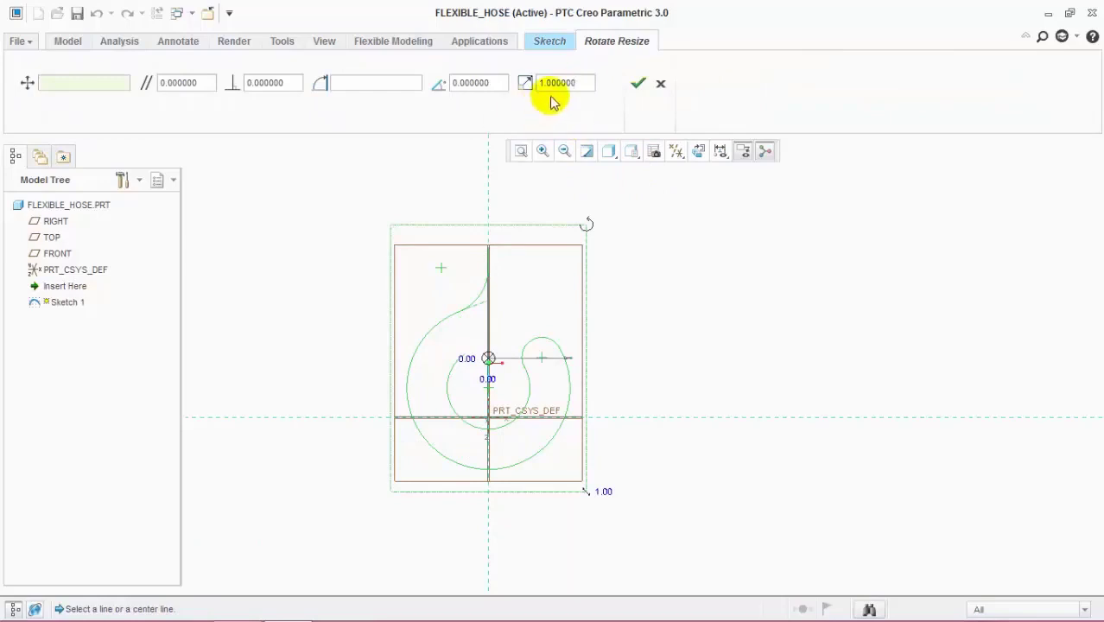
{"action": "left_click_drag", "start_coordinate": [568, 82], "coordinate": [505, 80]}
{"action": "type", "text": "0.4"}
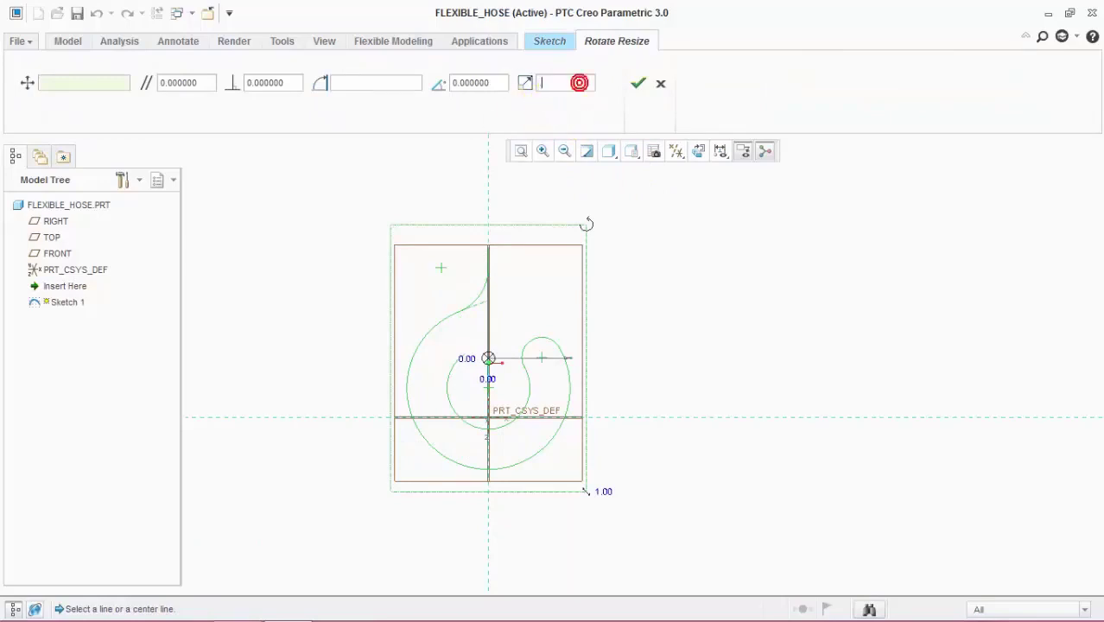
{"action": "left_click", "coordinate": [506, 79]}
{"action": "left_click", "coordinate": [583, 85]}
{"action": "left_click", "coordinate": [637, 83]}
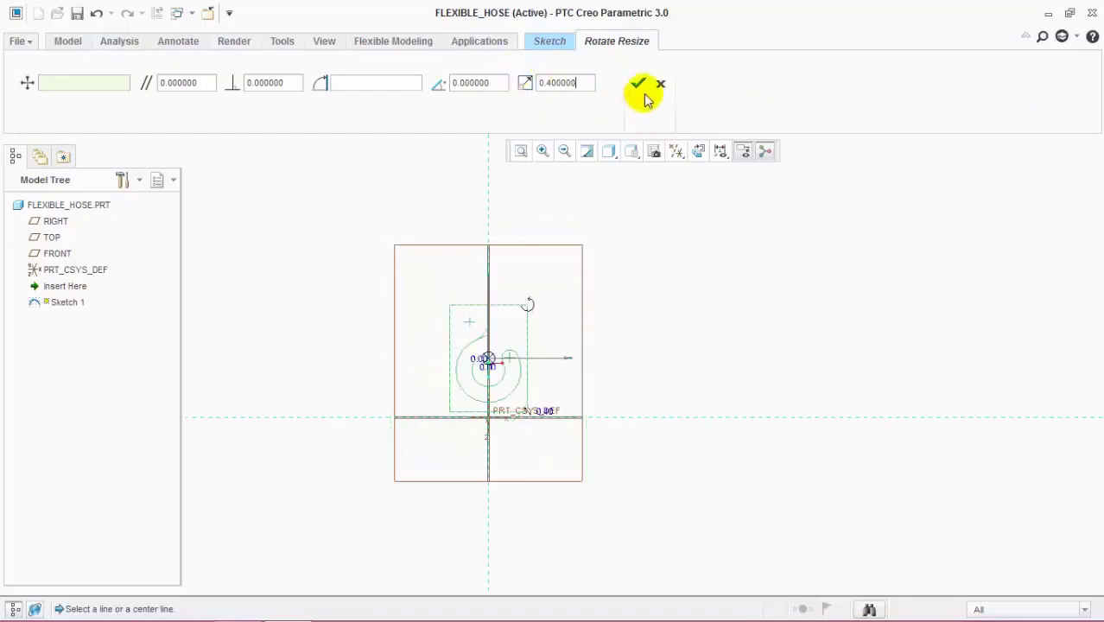
{"action": "left_click", "coordinate": [971, 69]}
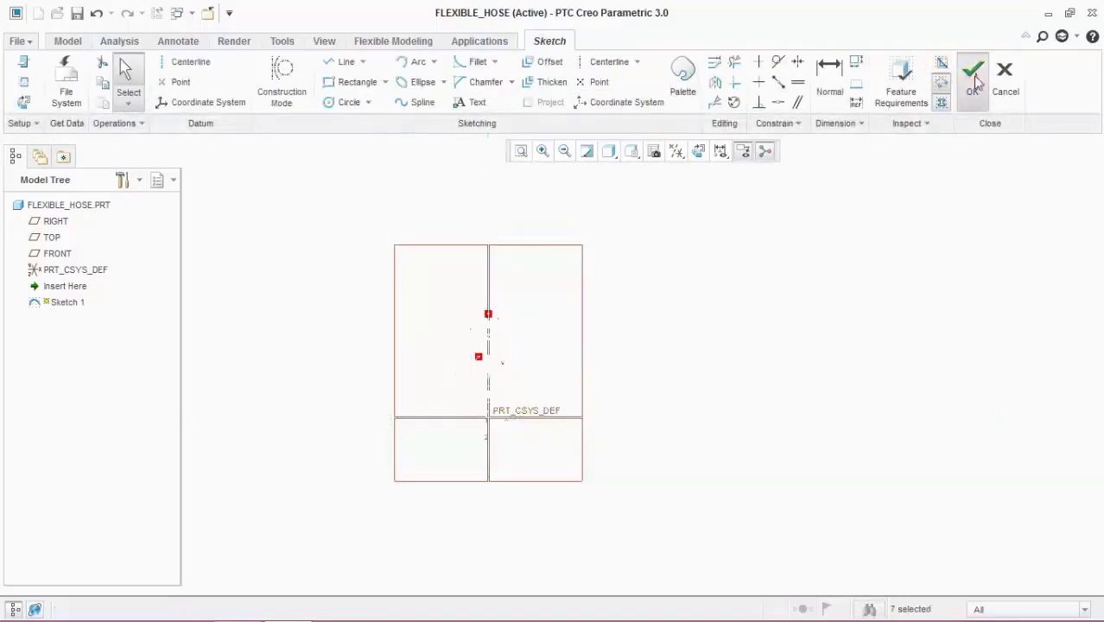
{"action": "middle_click_drag", "start_coordinate": [602, 369], "coordinate": [613, 394]}
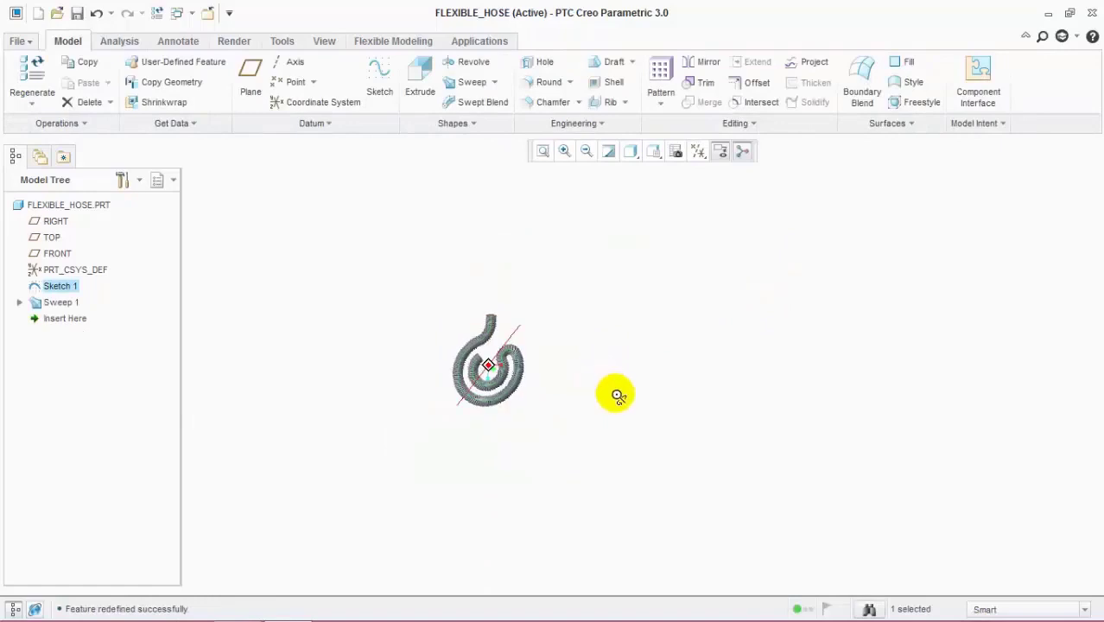
{"action": "scroll", "coordinate": [485, 344], "scroll_direction": "down", "scroll_amount": 3}
{"action": "scroll", "coordinate": [440, 294], "scroll_direction": "down", "scroll_amount": 2}
{"action": "scroll", "coordinate": [498, 329], "scroll_direction": "up", "scroll_amount": 1}
{"action": "mouse_move", "coordinate": [498, 329]}
{"action": "middle_mouse_down"}
{"action": "mouse_move", "coordinate": [476, 303]}
{"action": "mouse_move", "coordinate": [456, 323]}
{"action": "mouse_move", "coordinate": [514, 293]}
{"action": "mouse_move", "coordinate": [443, 315]}
{"action": "mouse_move", "coordinate": [409, 239]}
{"action": "middle_mouse_up"}
{"action": "scroll", "coordinate": [455, 245], "scroll_direction": "down", "scroll_amount": 4}
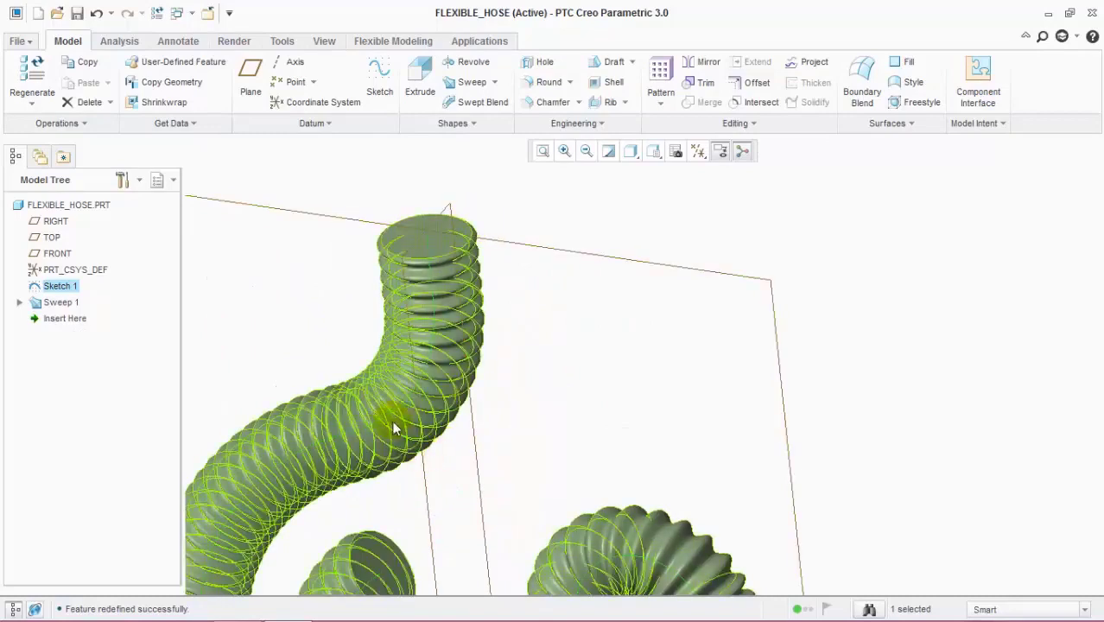
Redefine Sweep 1 with Thicken Sketch at 1.00 thickness, reselecting the trajectory curve.
{"action": "left_click", "coordinate": [69, 303]}
{"action": "right_click", "coordinate": [72, 309]}
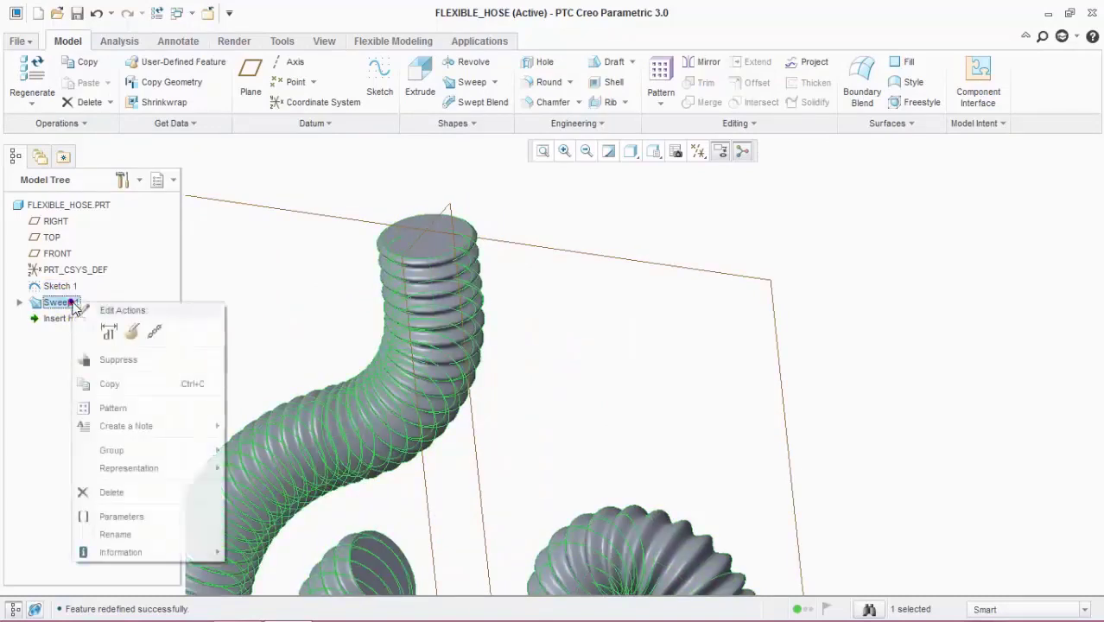
{"action": "left_click", "coordinate": [39, 328]}
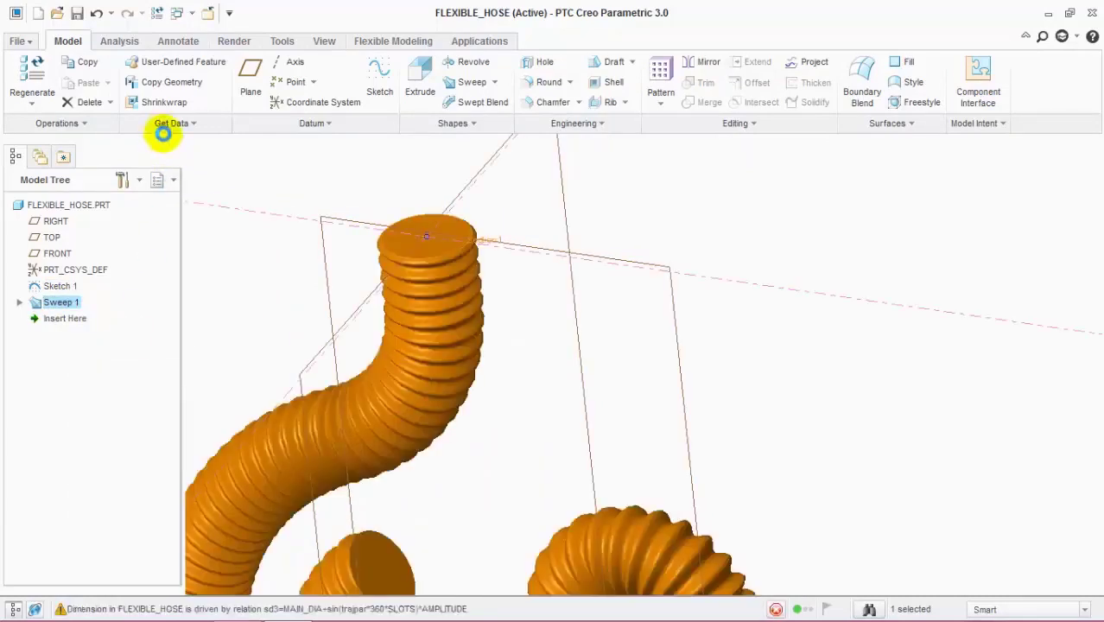
{"action": "left_click", "coordinate": [132, 82]}
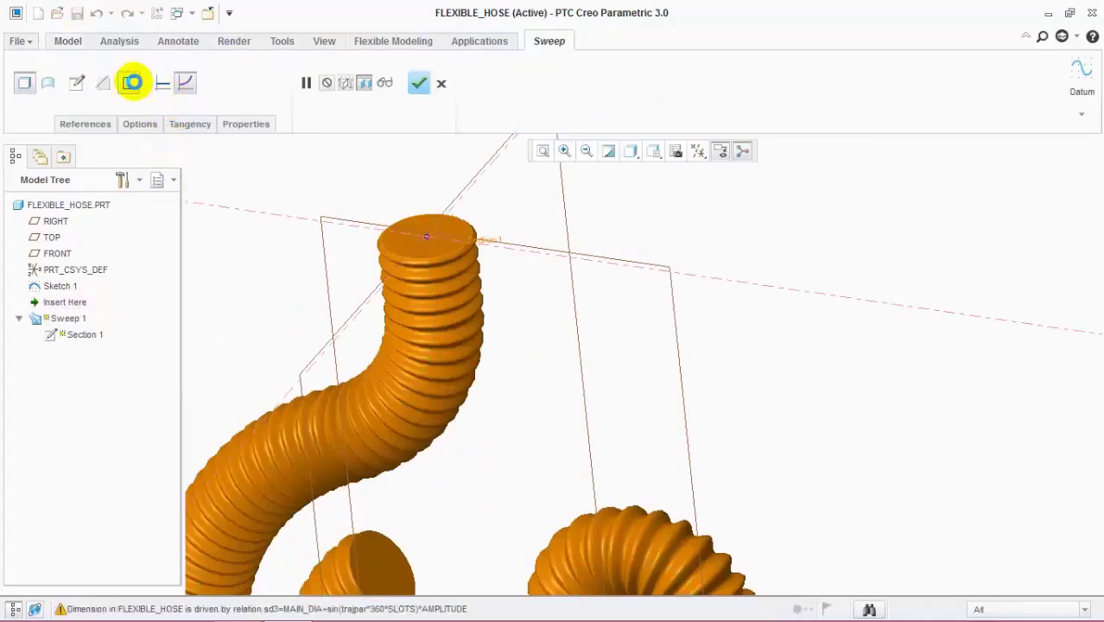
{"action": "middle_click_drag", "start_coordinate": [430, 287], "coordinate": [423, 261]}
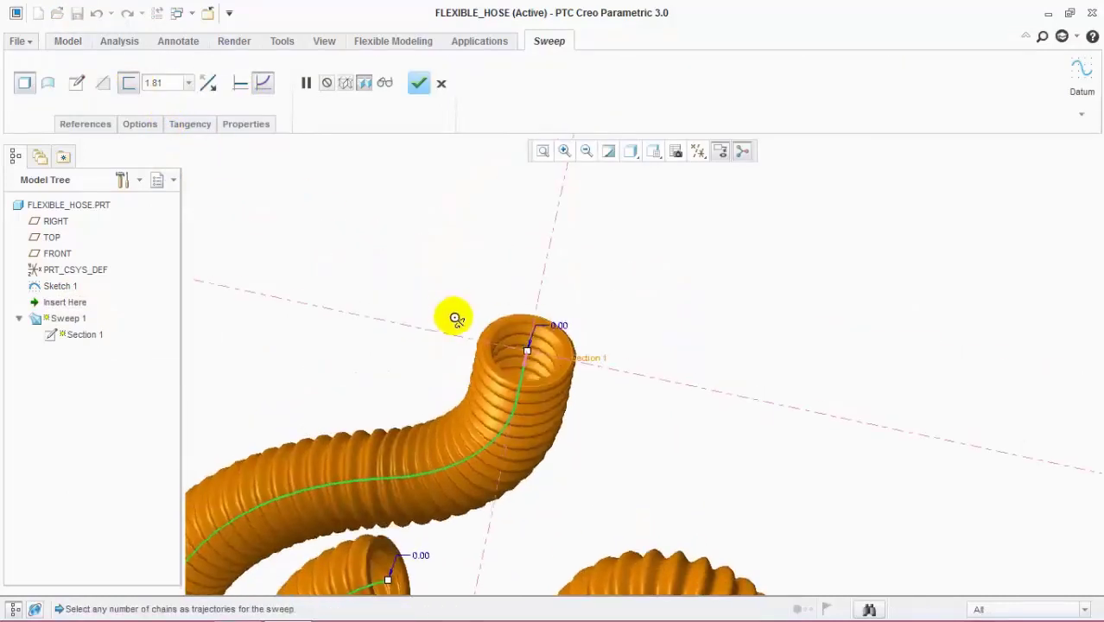
{"action": "left_click", "coordinate": [162, 82]}
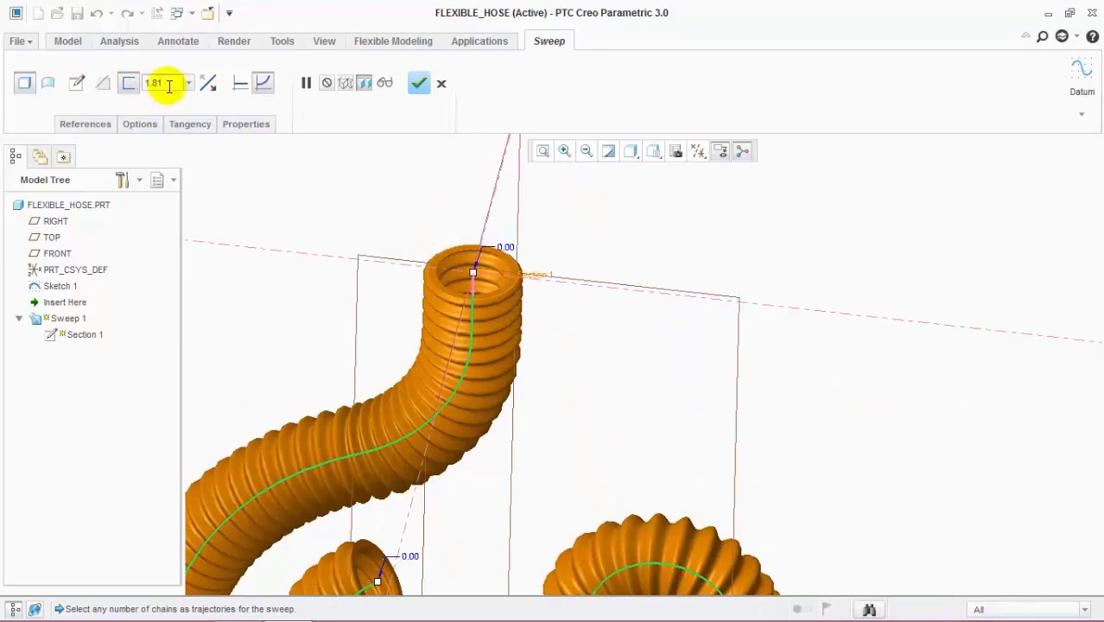
{"action": "left_click", "coordinate": [118, 84]}
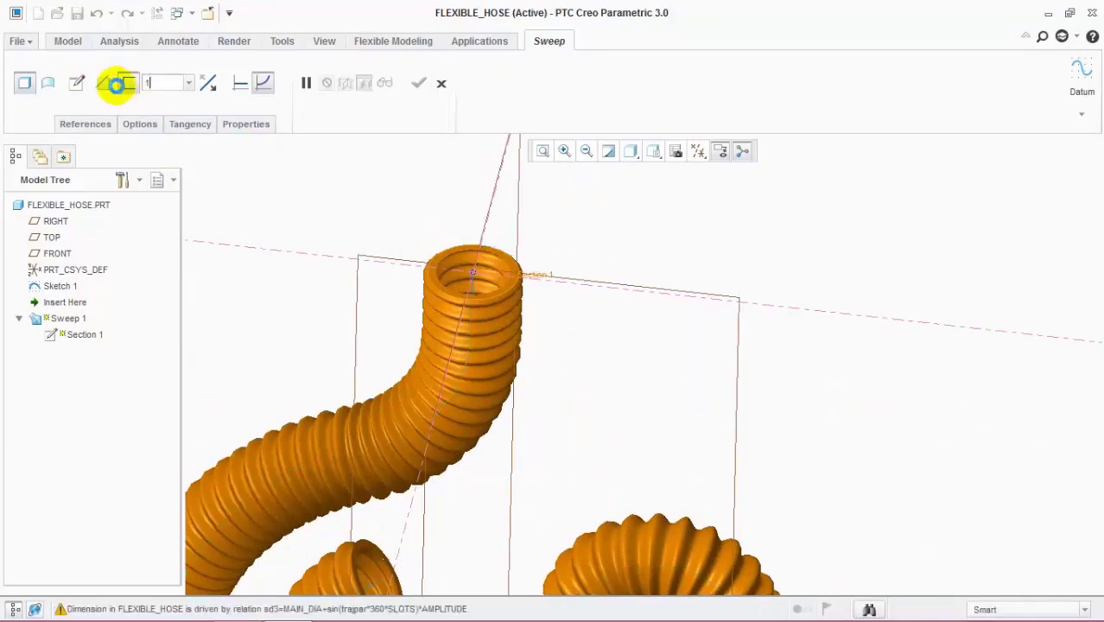
{"action": "left_click", "coordinate": [473, 275]}
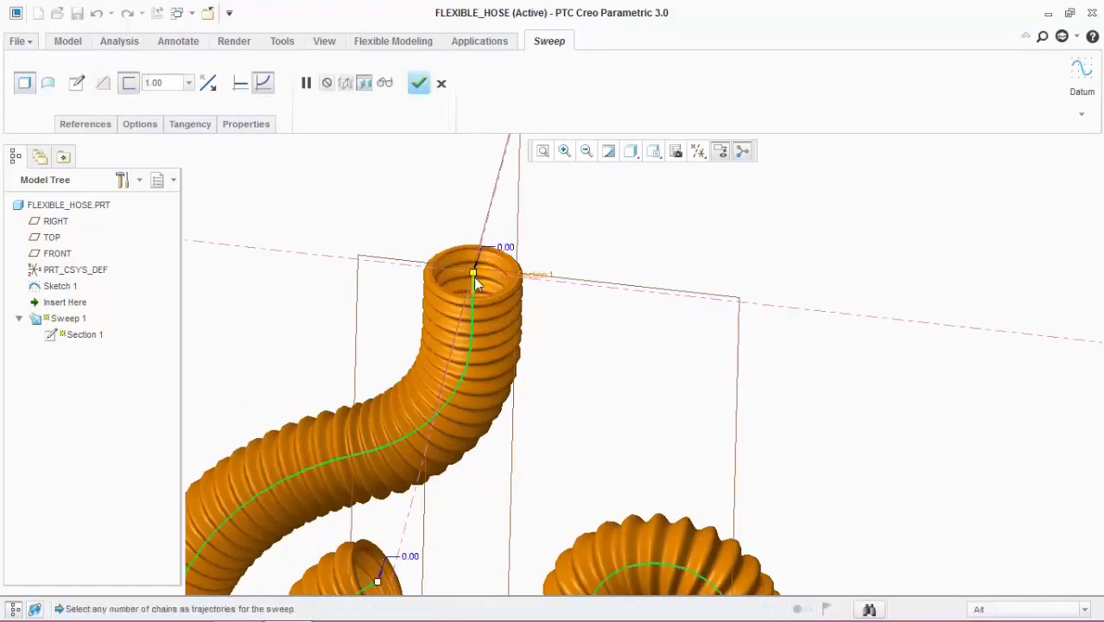
{"action": "left_click", "coordinate": [418, 83]}
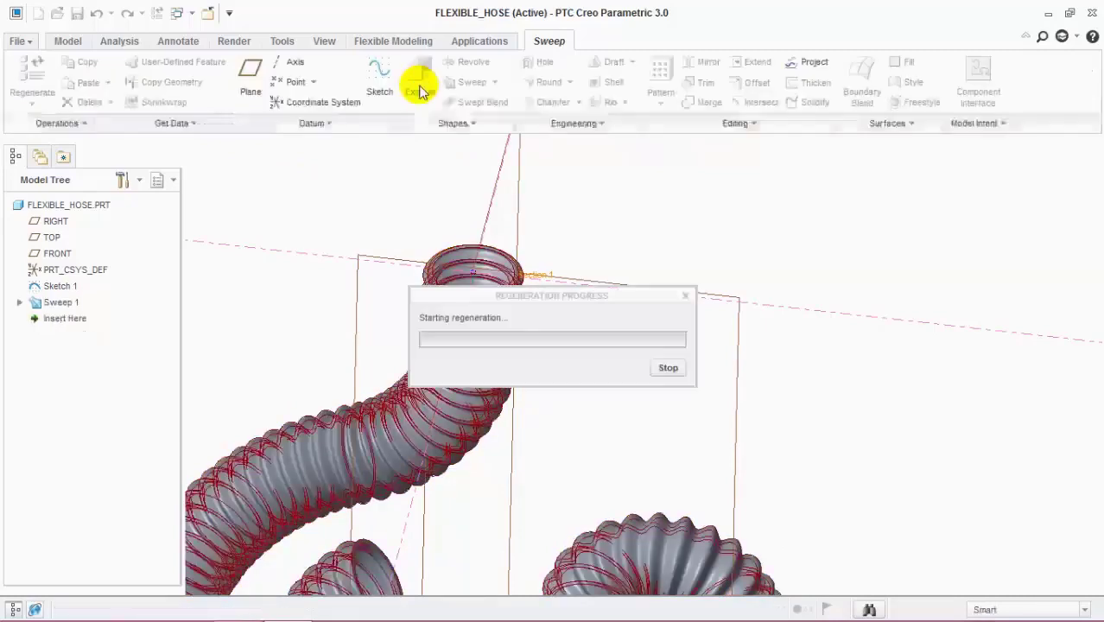
{"action": "key", "text": "ctrl+d"}
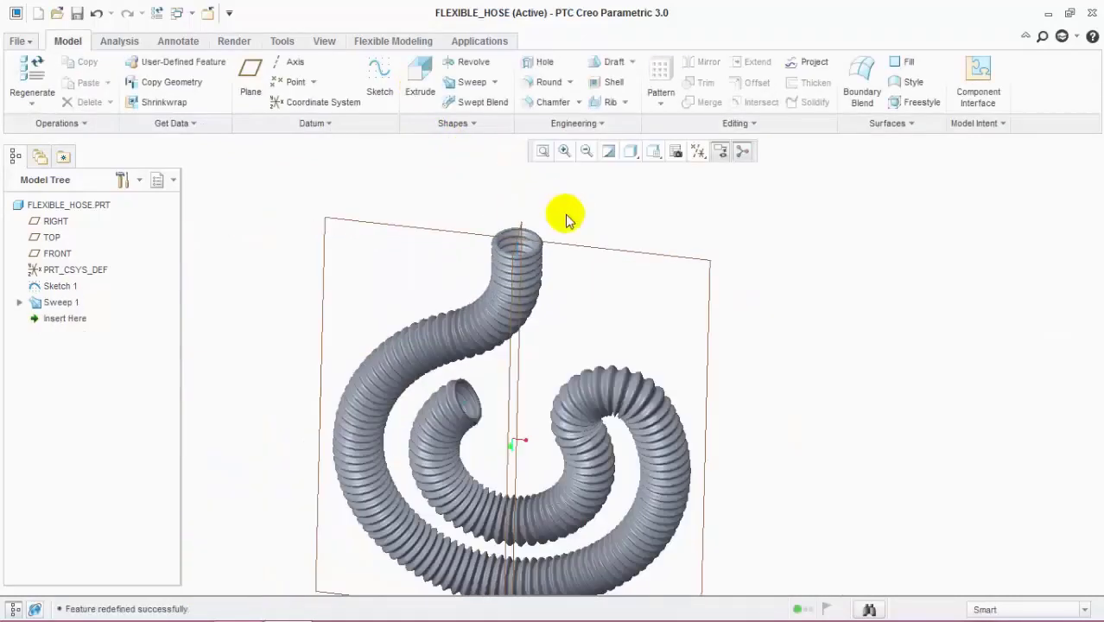